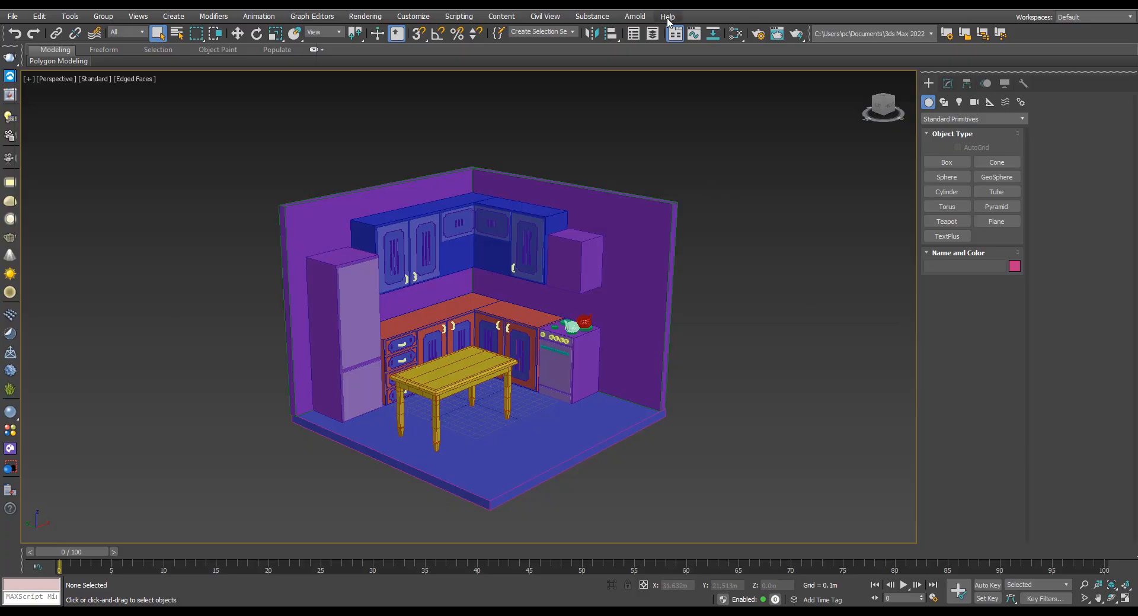
# - Open the Layer Explorer, expand the samzareulo layer and rename its magida sublayer to magida_skami
pyautogui.click(652, 33)
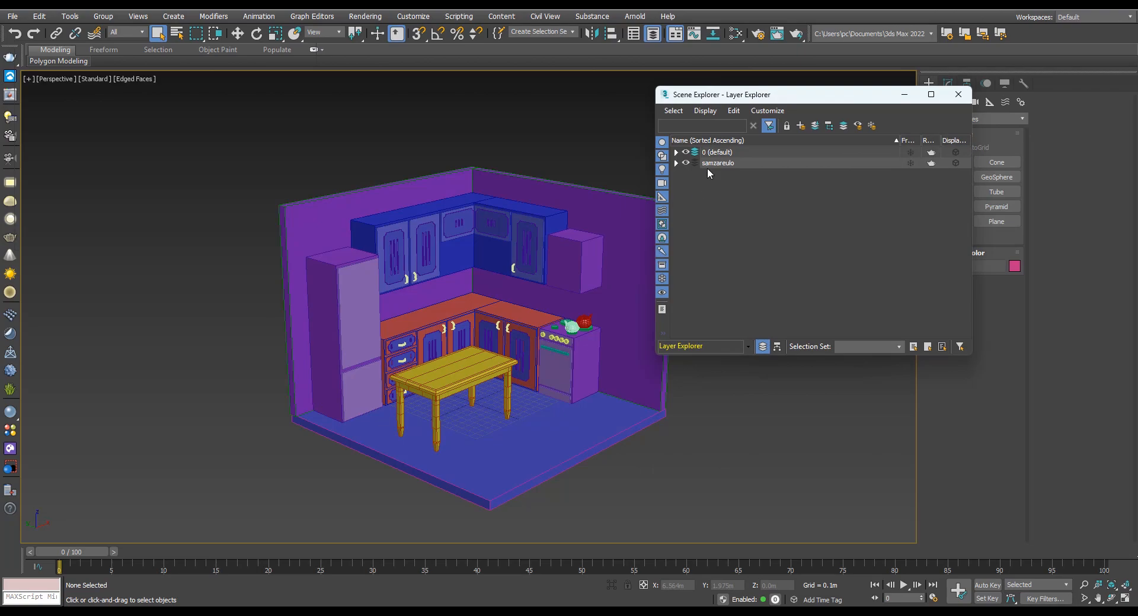
pyautogui.click(718, 163)
pyautogui.click(676, 163)
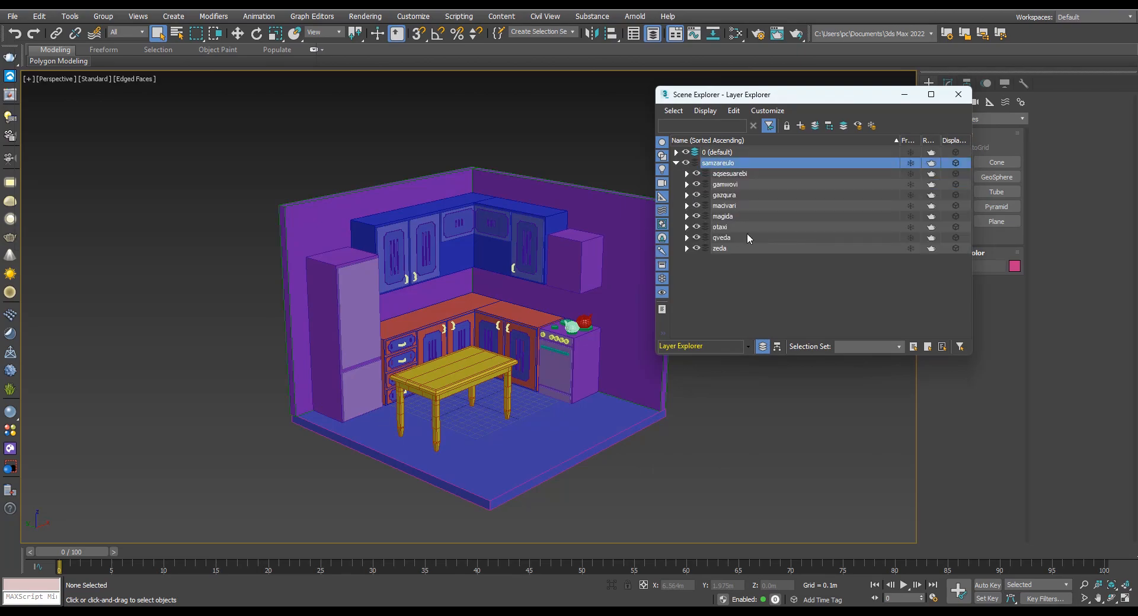
pyautogui.click(724, 217)
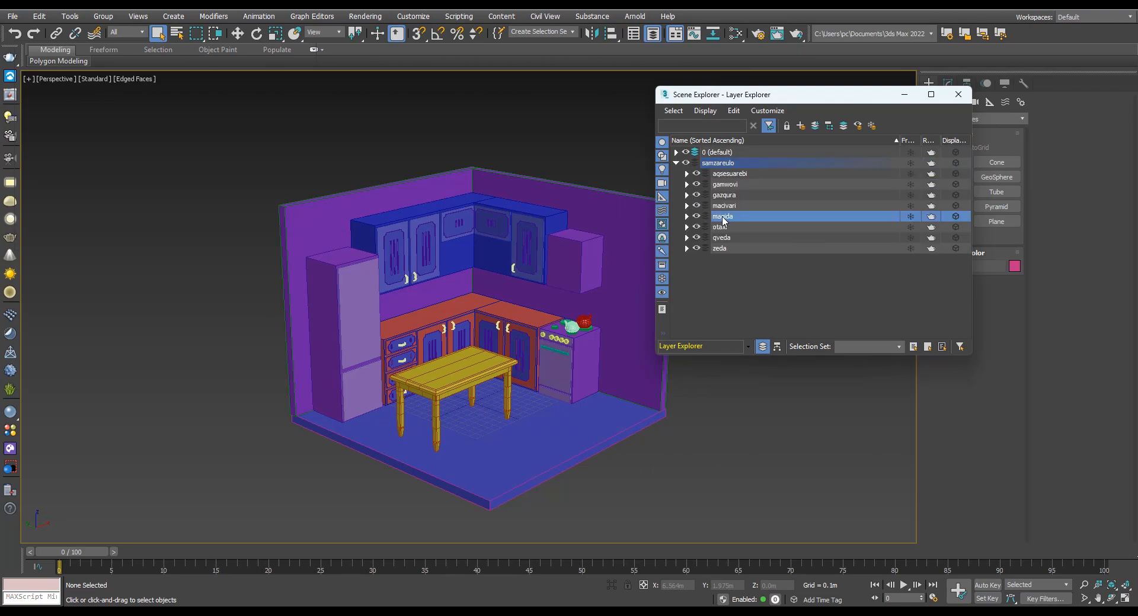
pyautogui.rightClick(728, 218)
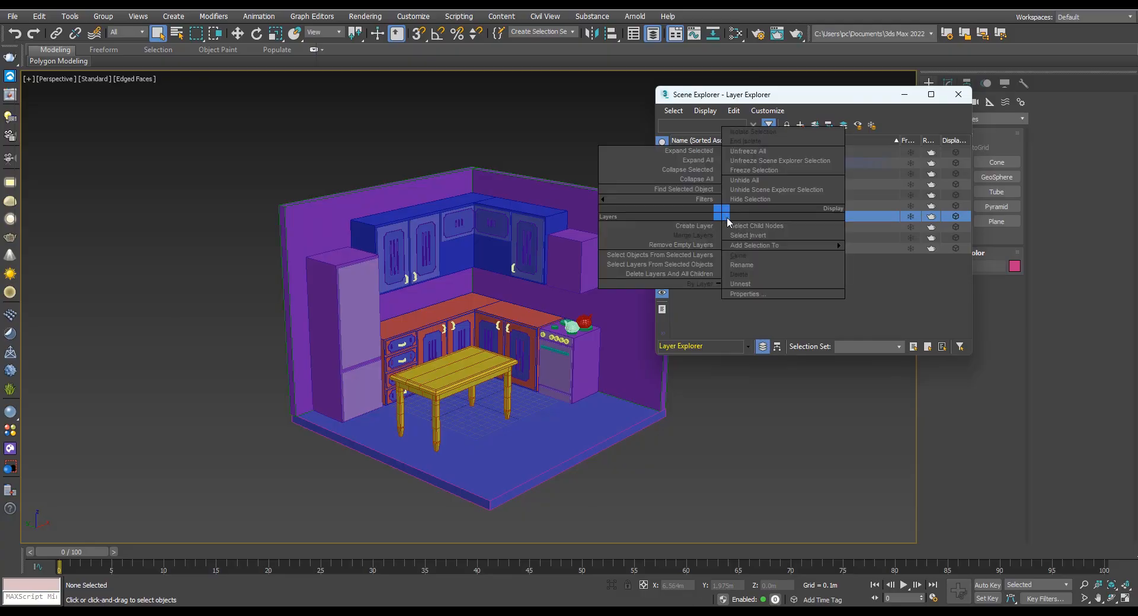
pyautogui.click(755, 261)
pyautogui.click(745, 218)
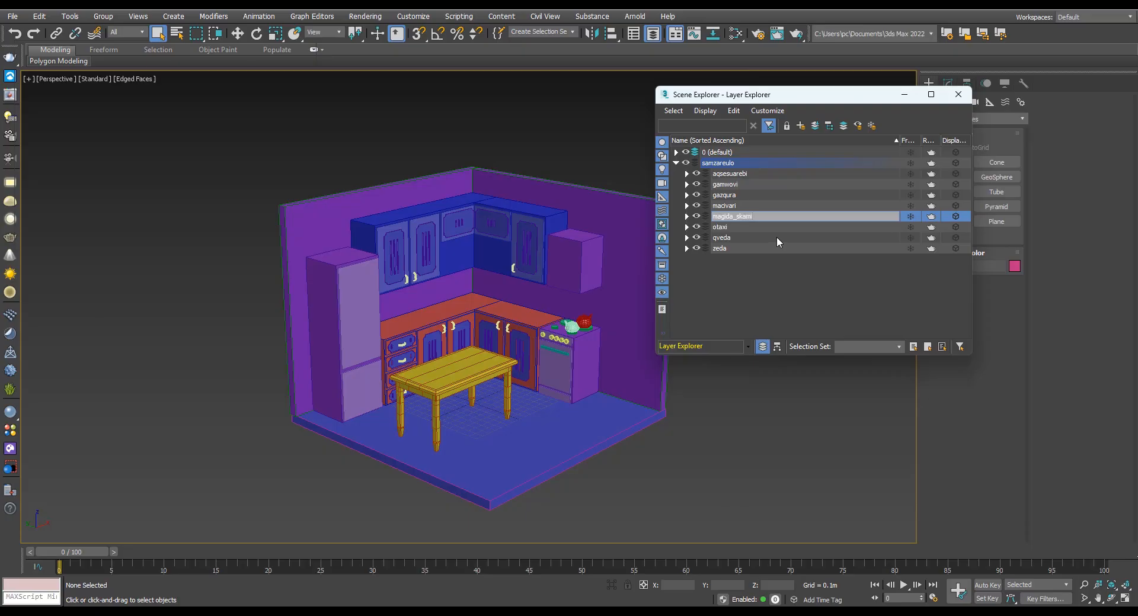
pyautogui.write('_skami')
pyautogui.press('Return')
# - Put all contents of the magida_skami layer into a new sublayer named magida, and collapse that sublayer
pyautogui.click(732, 218)
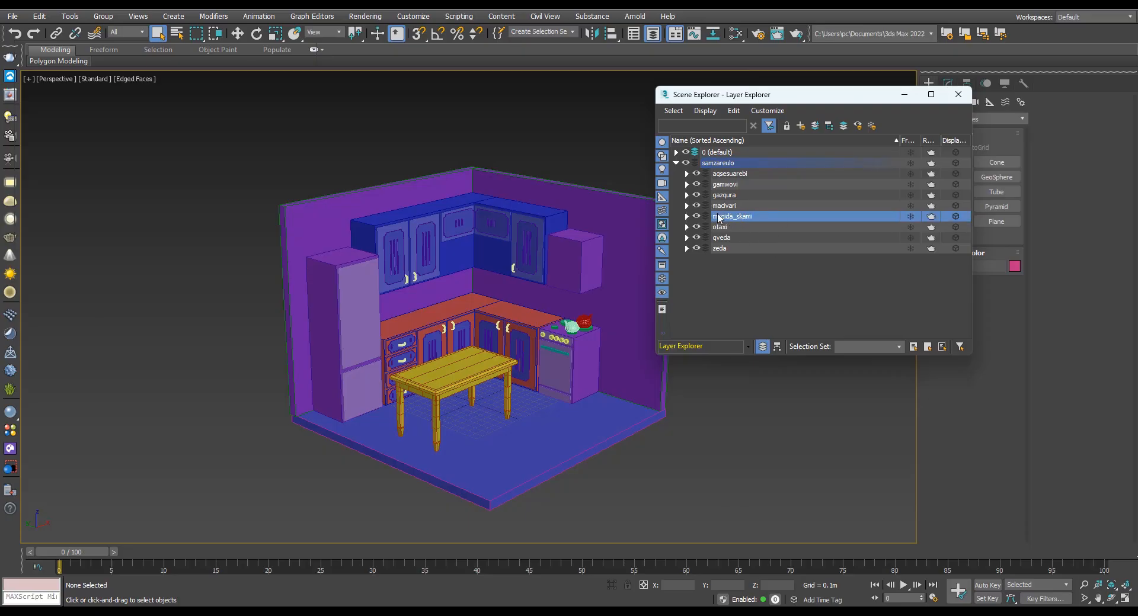
pyautogui.click(687, 216)
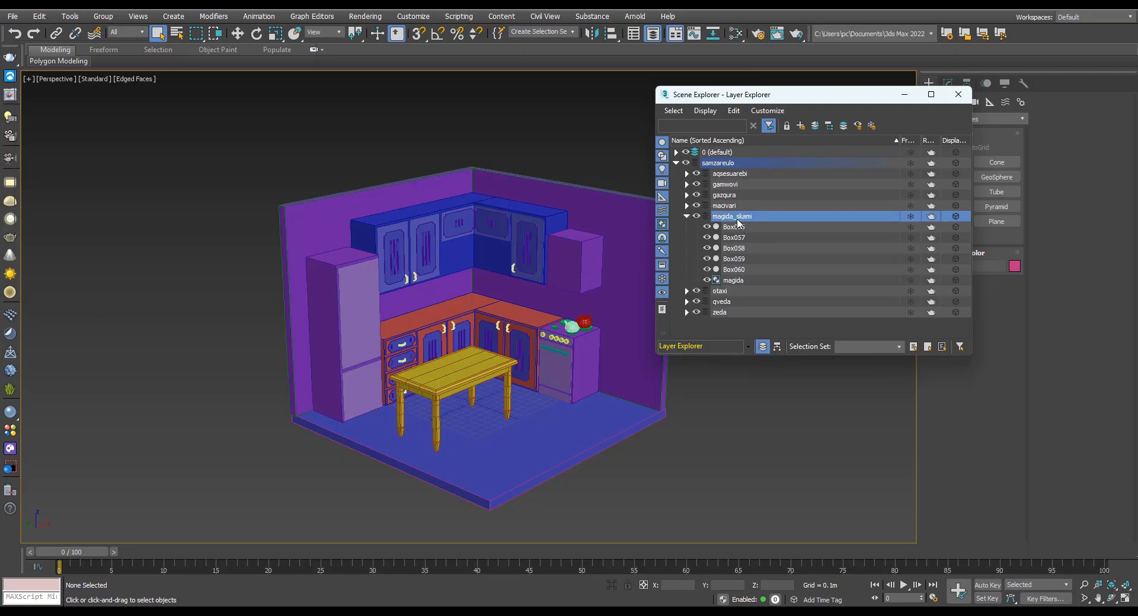
pyautogui.click(742, 280)
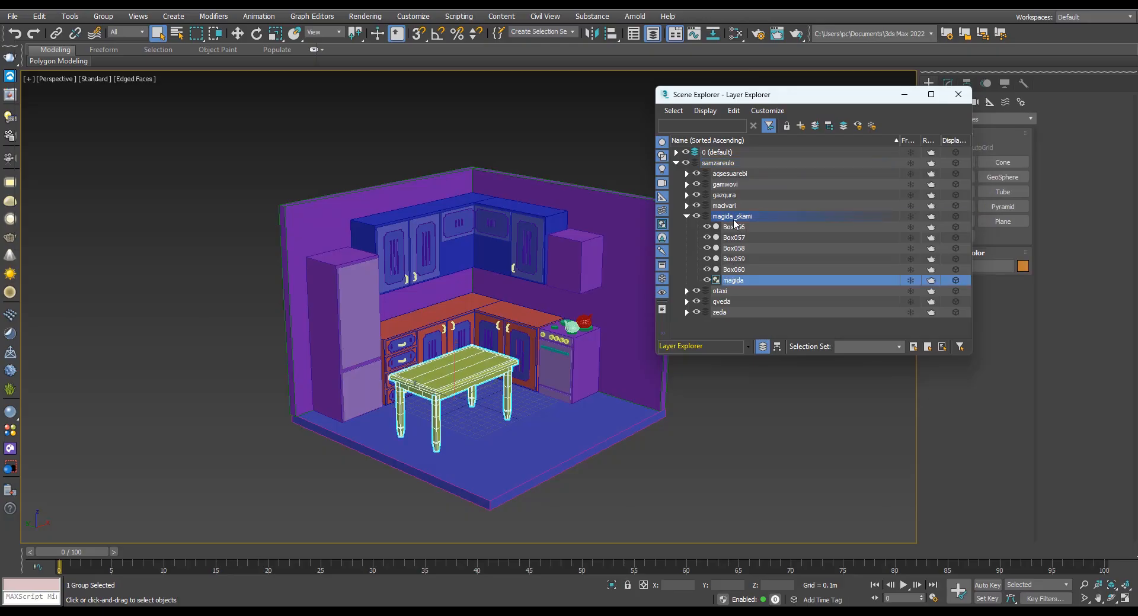
pyautogui.doubleClick(759, 217)
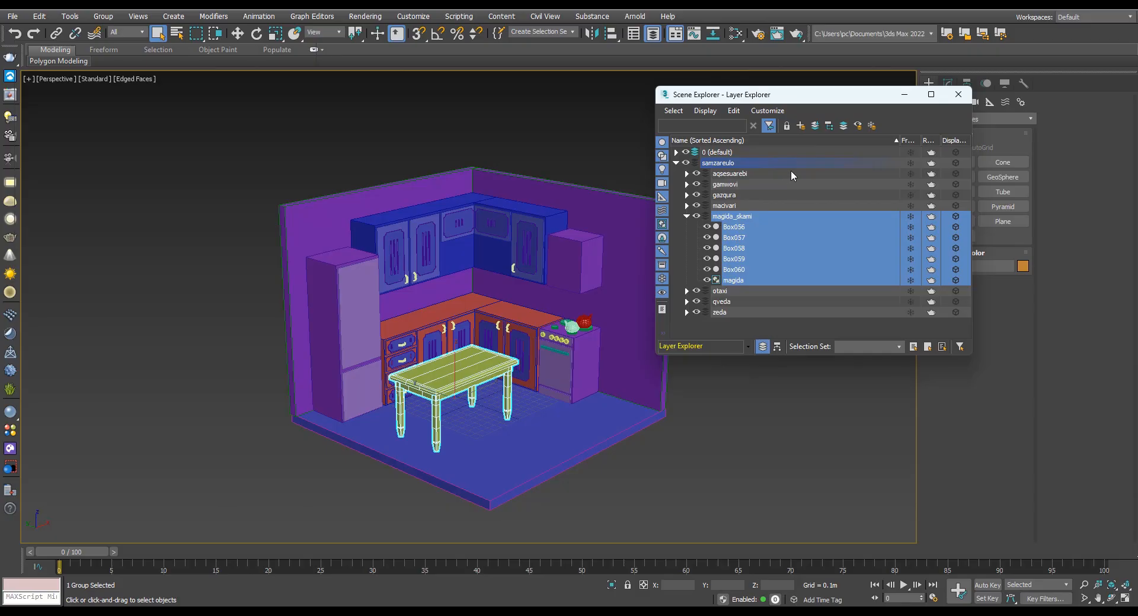
pyautogui.click(798, 128)
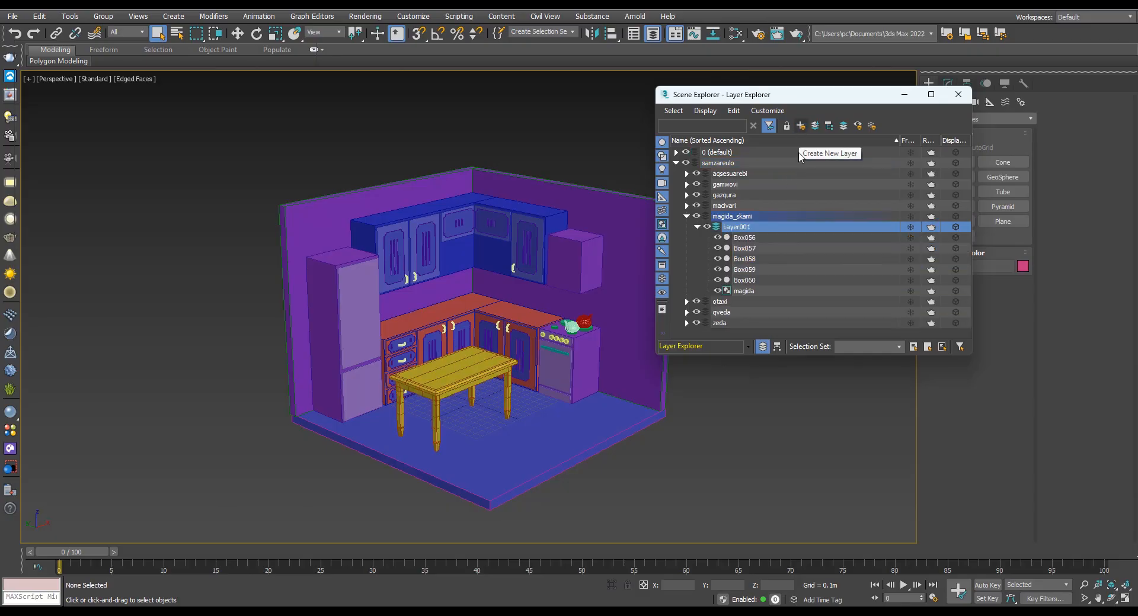
pyautogui.rightClick(736, 233)
pyautogui.click(761, 272)
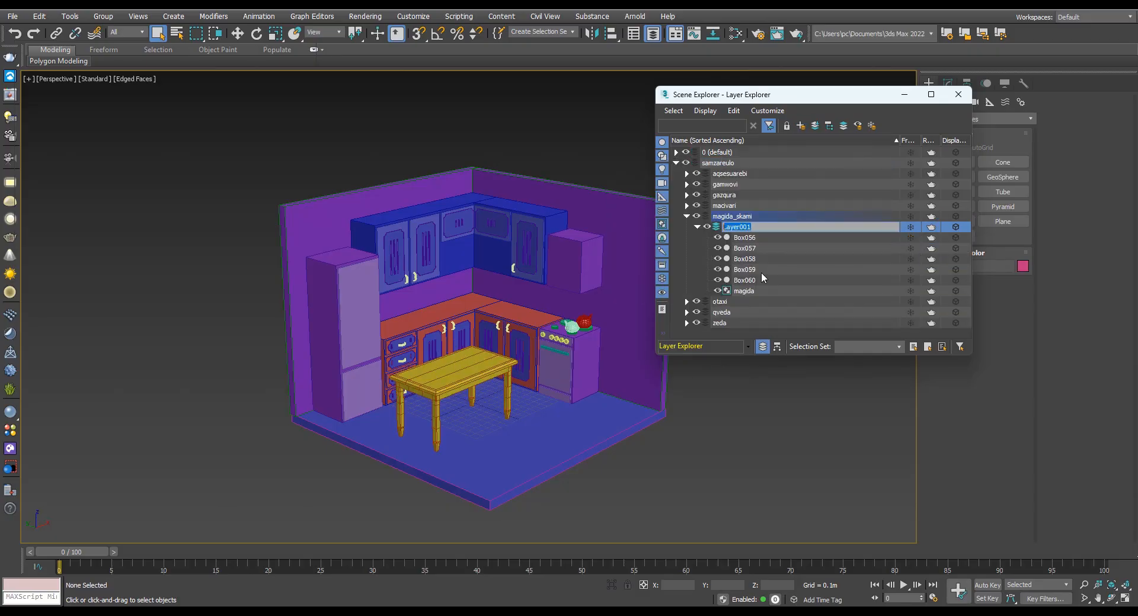
pyautogui.write('magida')
pyautogui.click(697, 227)
pyautogui.click(737, 218)
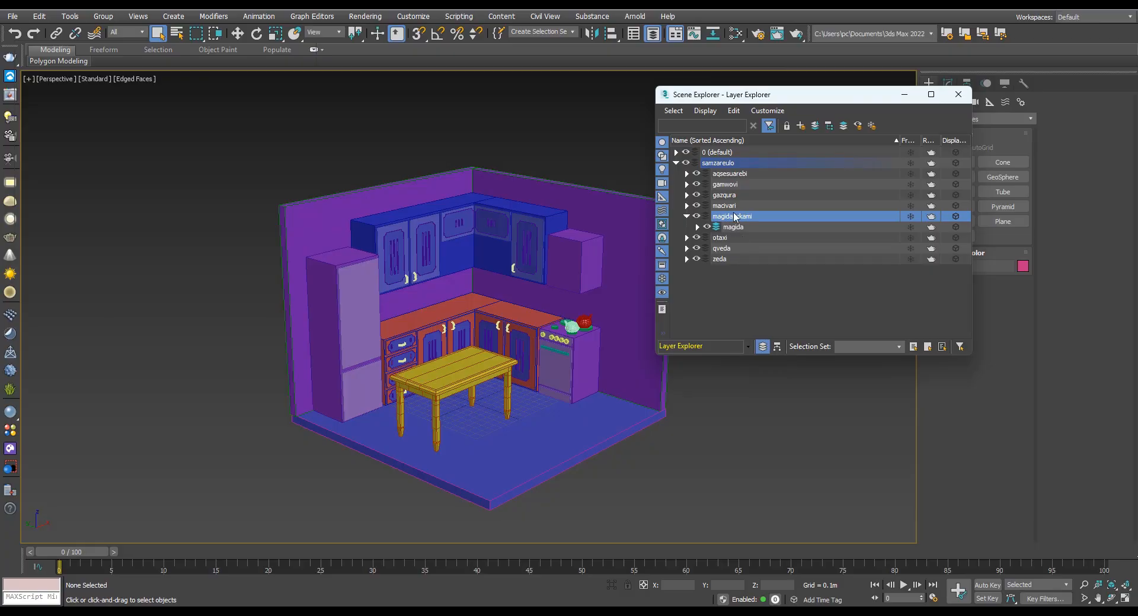
pyautogui.click(753, 275)
pyautogui.click(804, 127)
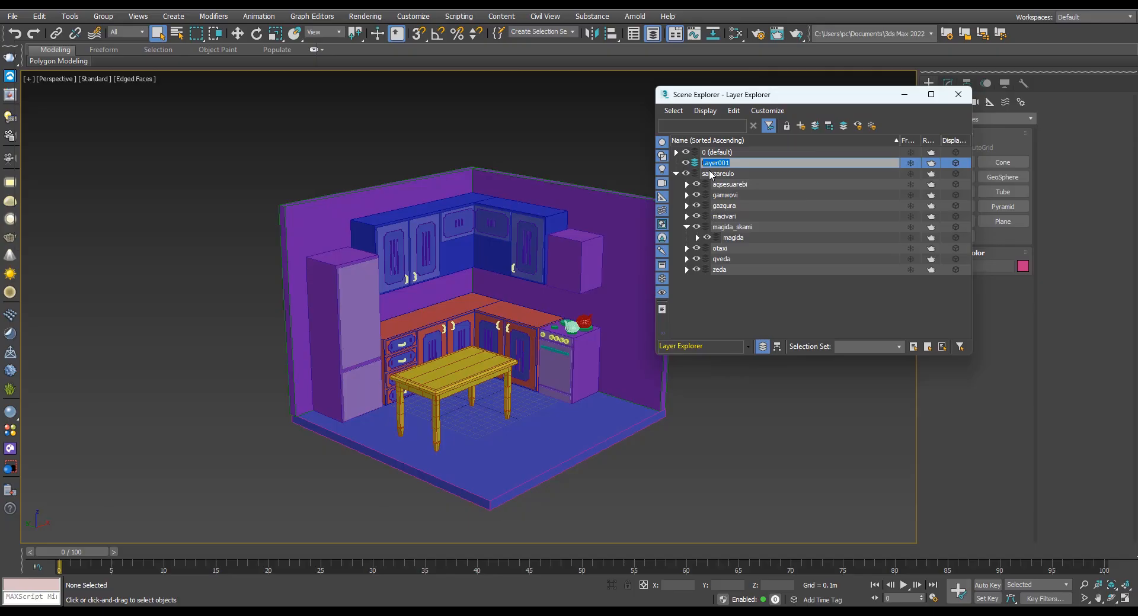
pyautogui.click(768, 302)
pyautogui.hotkey('ctrl', 'z')
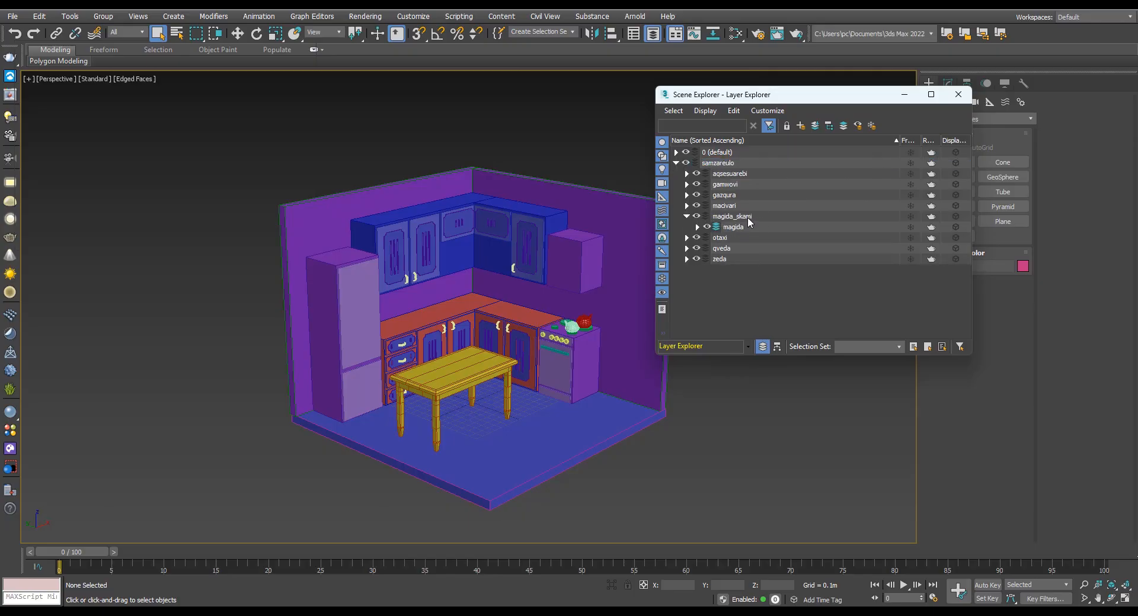
# - Create an empty sublayer named skami inside the magida_skami layer and leave it selected
pyautogui.click(728, 216)
pyautogui.click(799, 127)
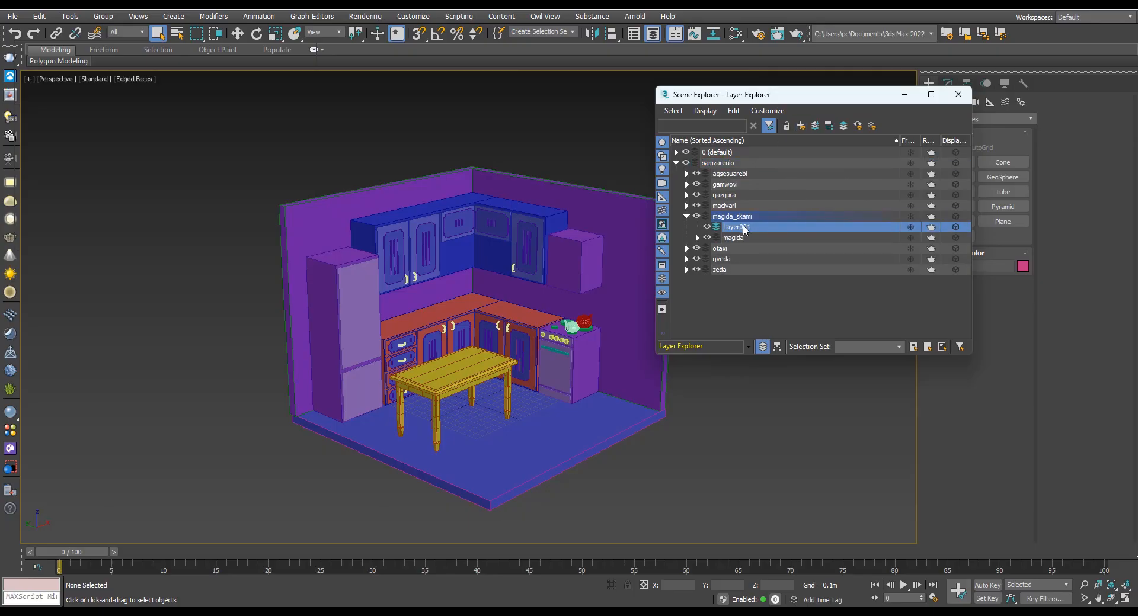
pyautogui.rightClick(741, 225)
pyautogui.click(772, 274)
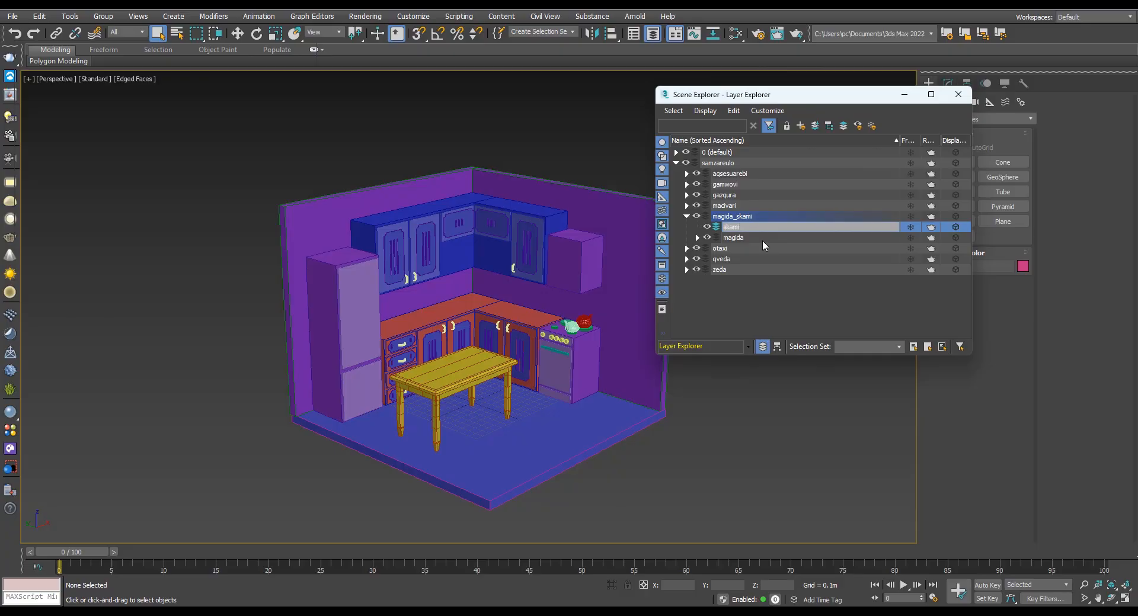
pyautogui.click(741, 302)
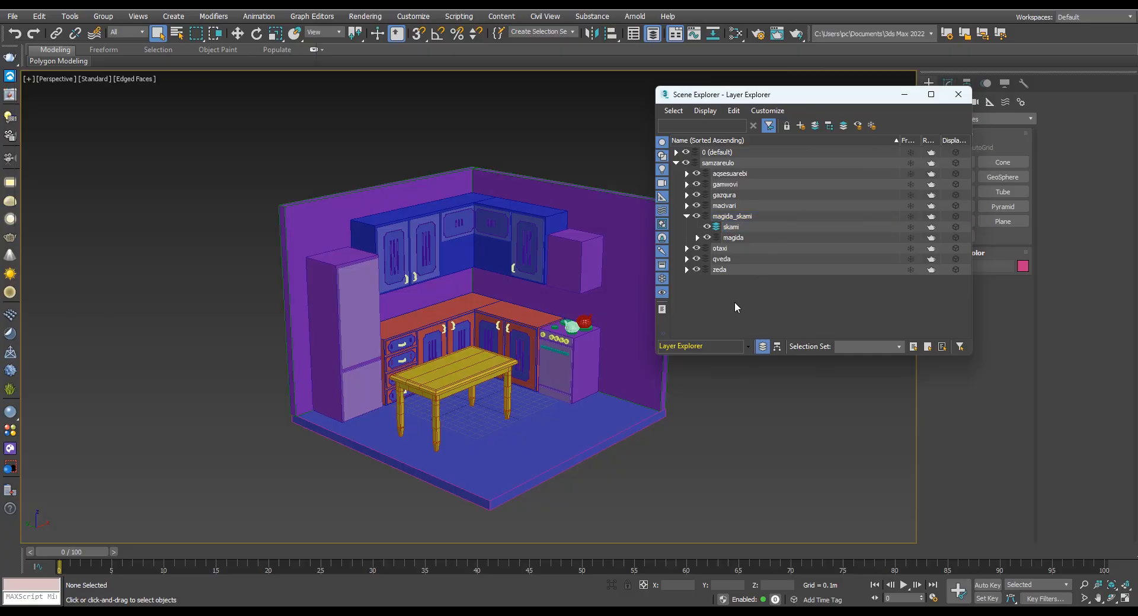
pyautogui.click(737, 218)
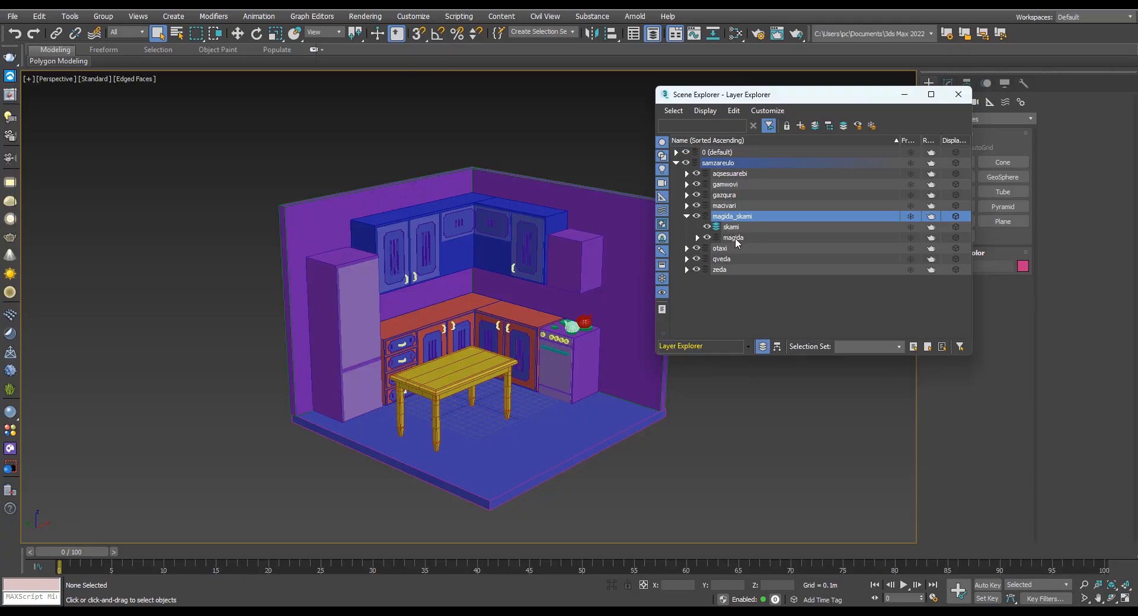
pyautogui.click(735, 237)
pyautogui.press('Up')
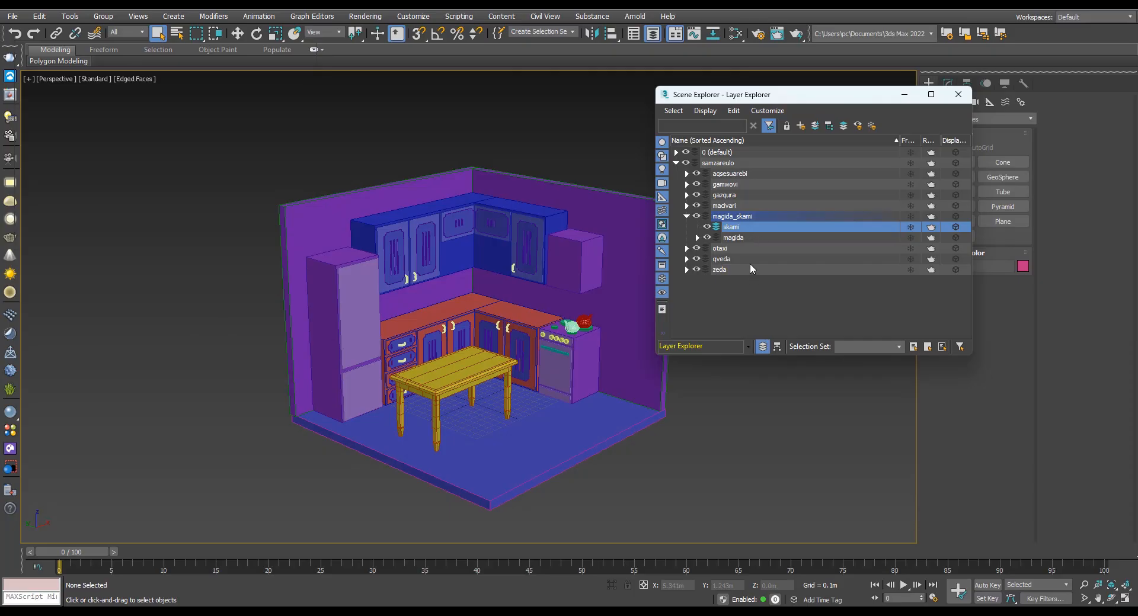
# - Hide the zeda, qveda, macivari, gazqura, gamwovi and aqsesuarebi layers and close the Layer Explorer
pyautogui.click(697, 271)
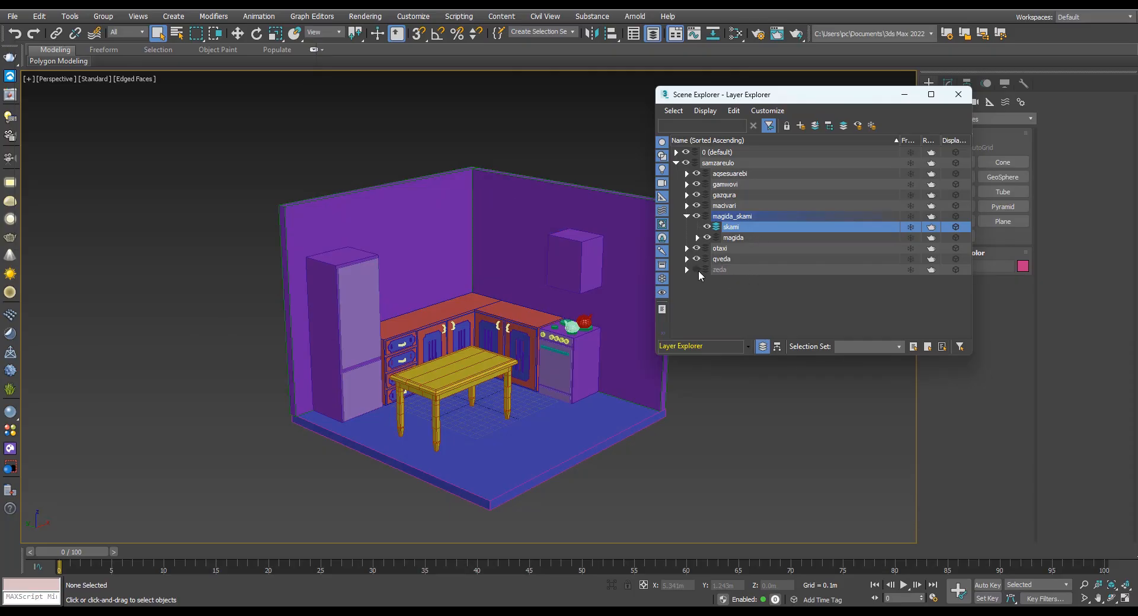
pyautogui.click(698, 260)
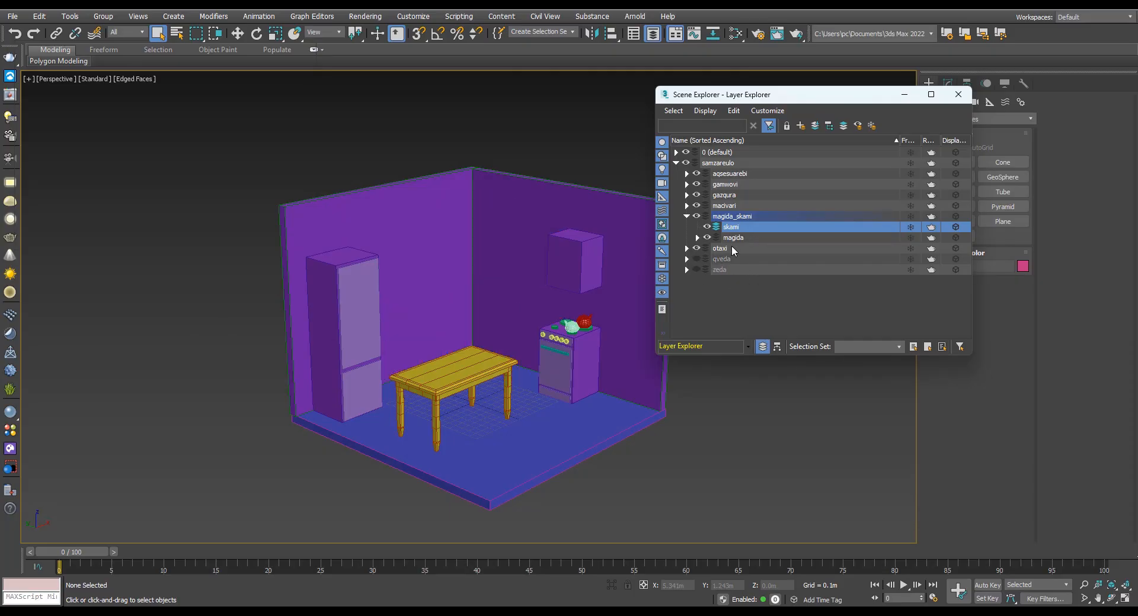
pyautogui.click(697, 205)
pyautogui.click(697, 195)
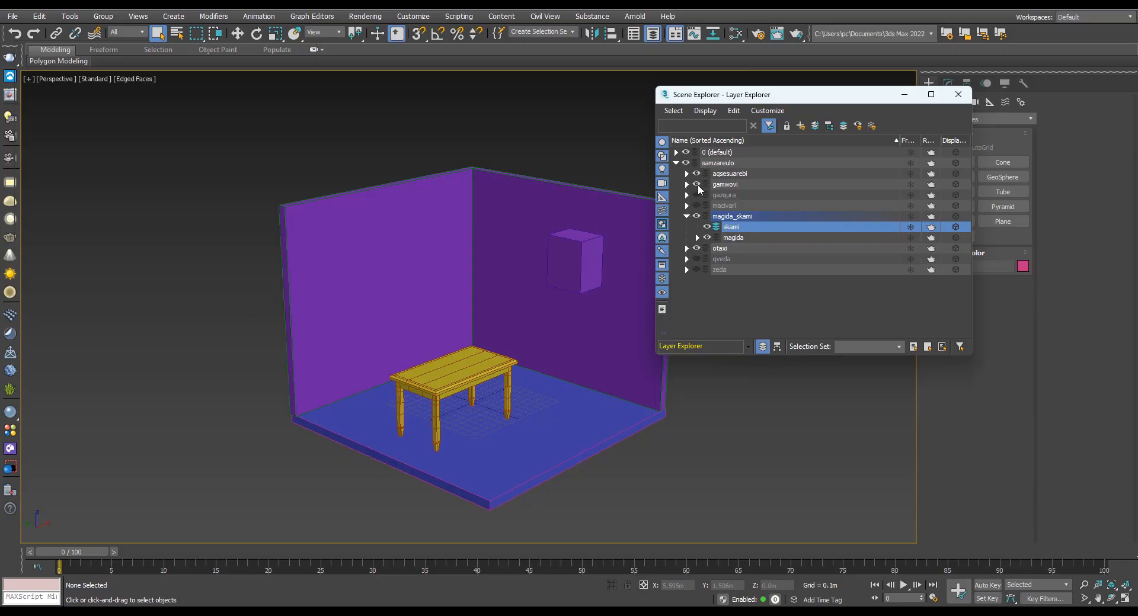
pyautogui.click(697, 184)
pyautogui.click(696, 173)
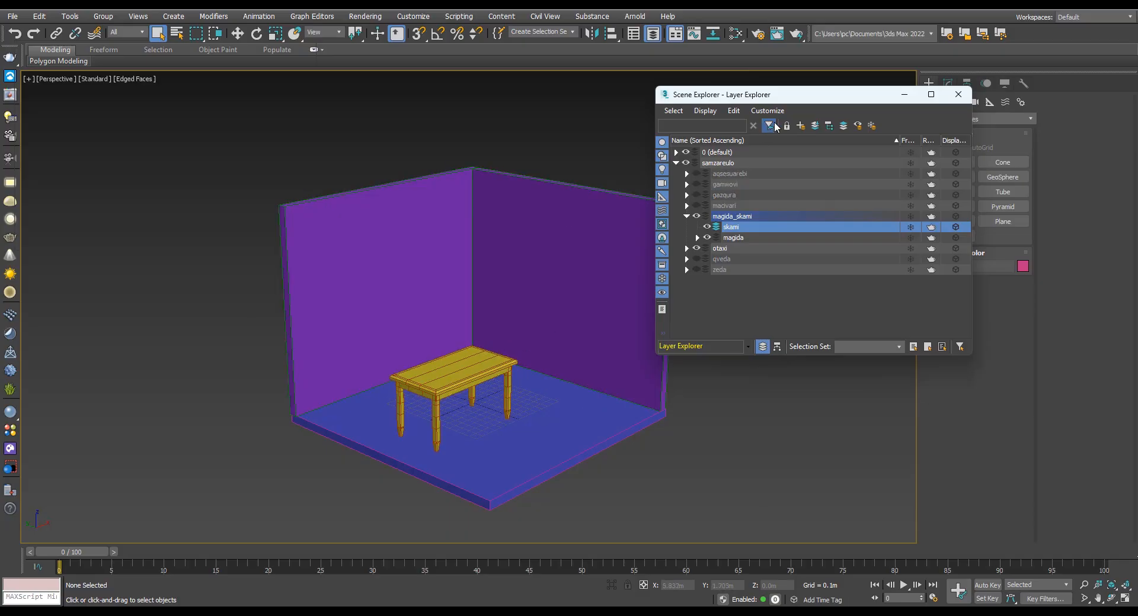
pyautogui.moveTo(793, 98); pyautogui.dragTo(651, 112)
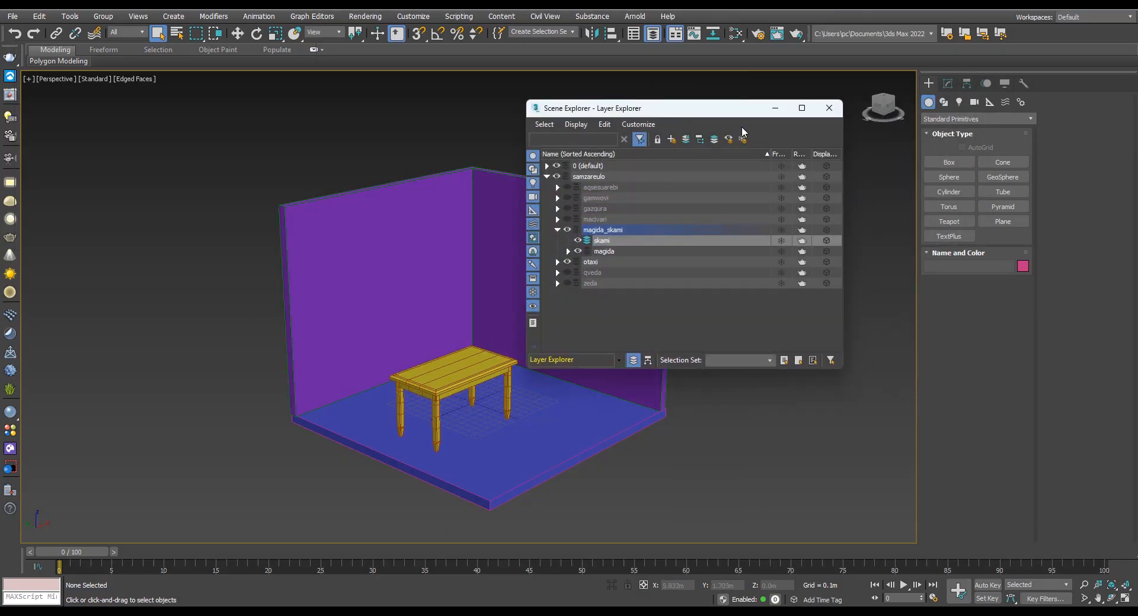
pyautogui.click(828, 107)
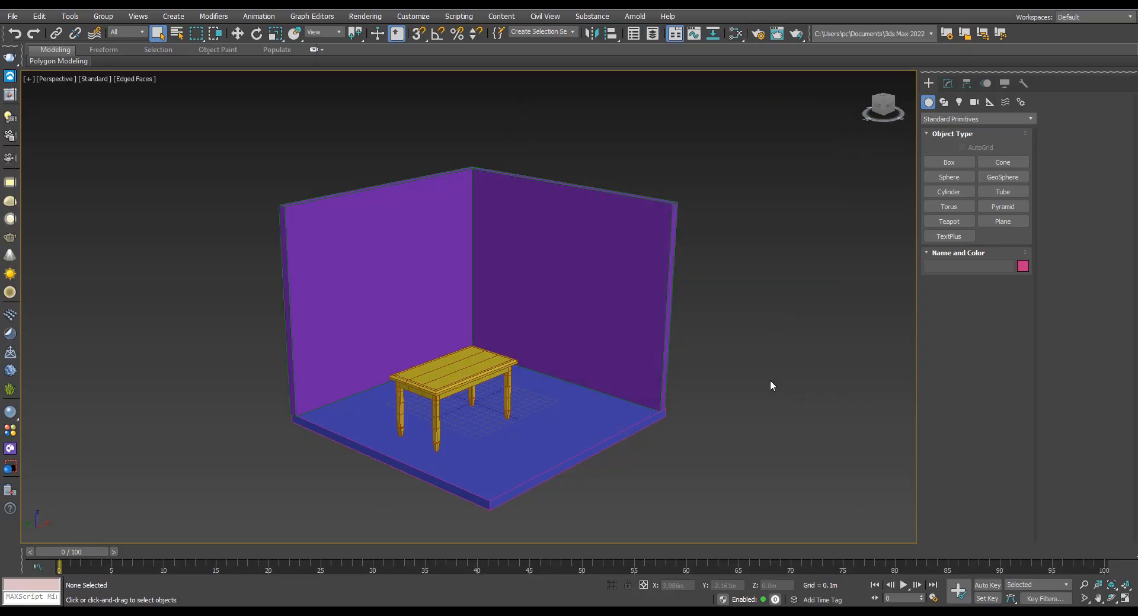
# - With 3D grid snapping on, create an upright plane about 1.0 m long and 0.6 m wide beside the table in the Left view
pyautogui.click(1000, 220)
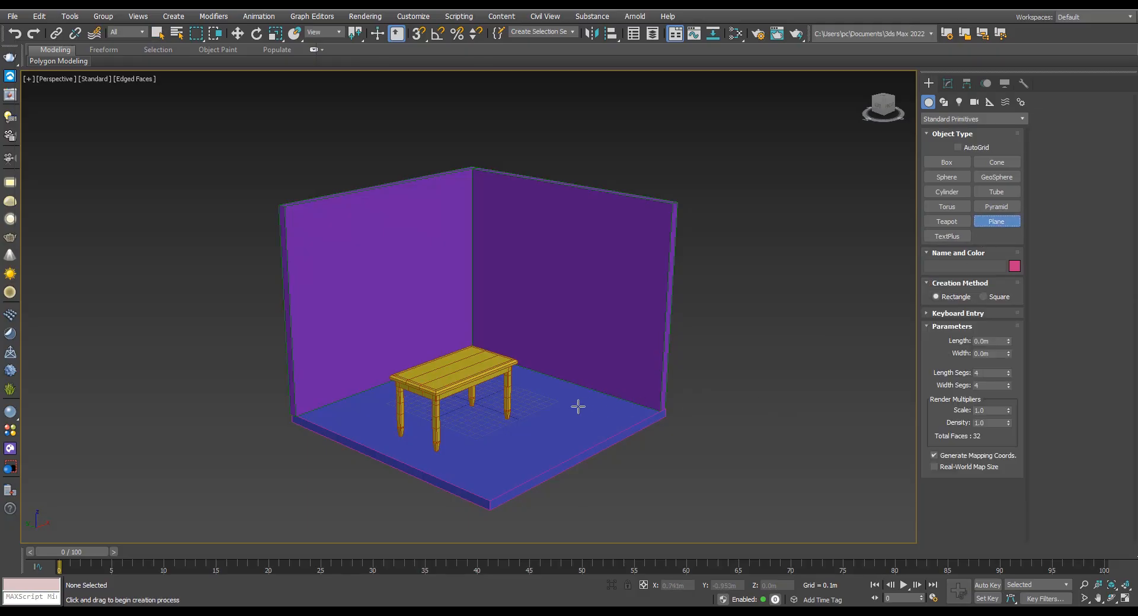
pyautogui.press('l')
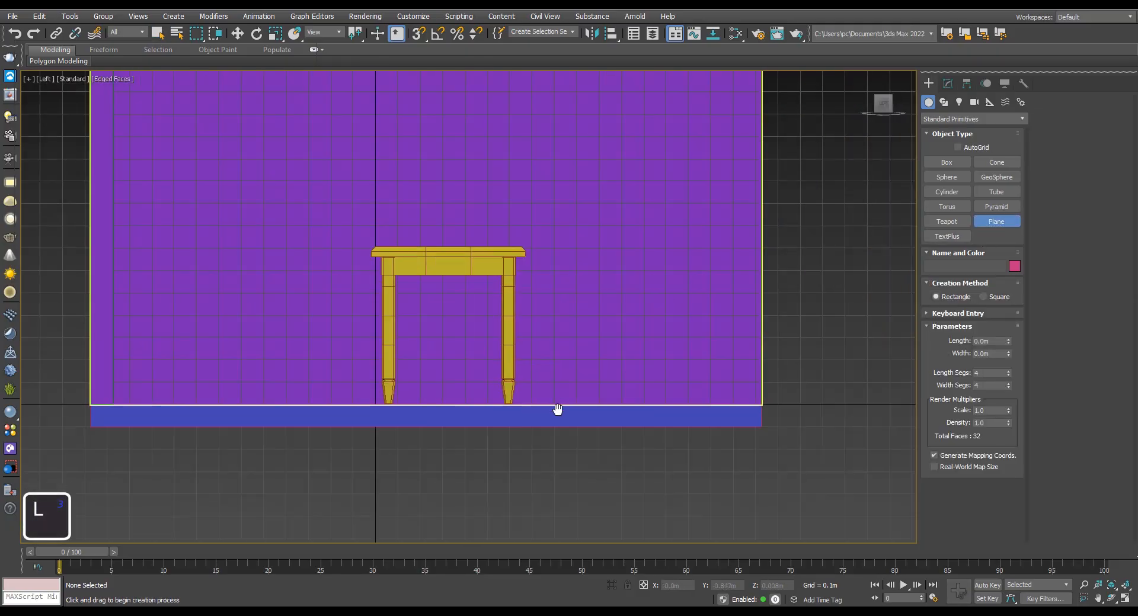
pyautogui.click(418, 34)
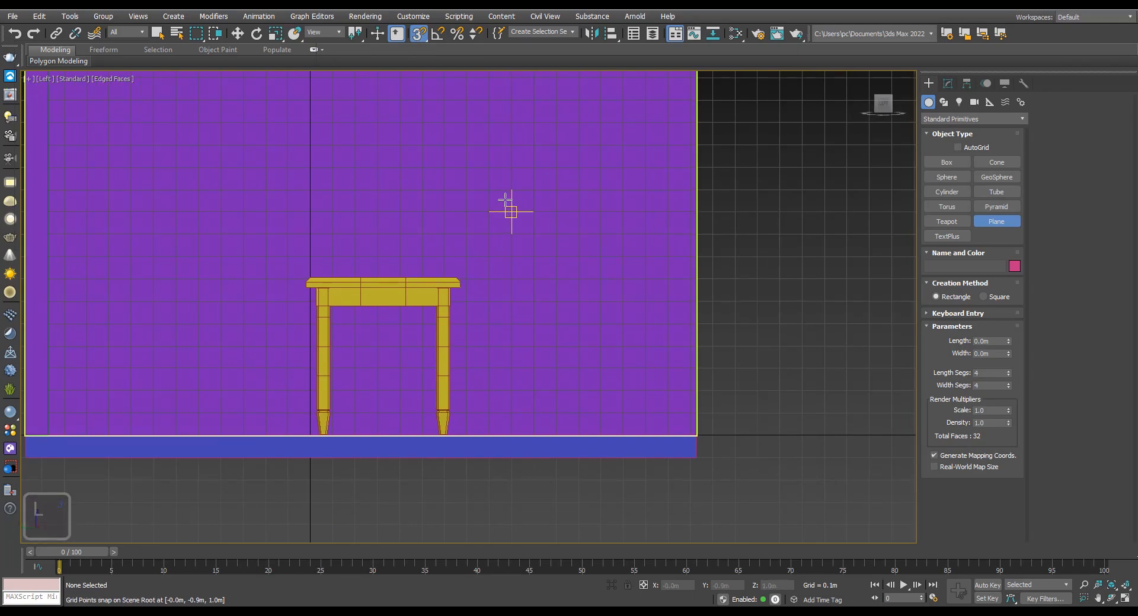
pyautogui.moveTo(488, 188); pyautogui.dragTo(622, 408)
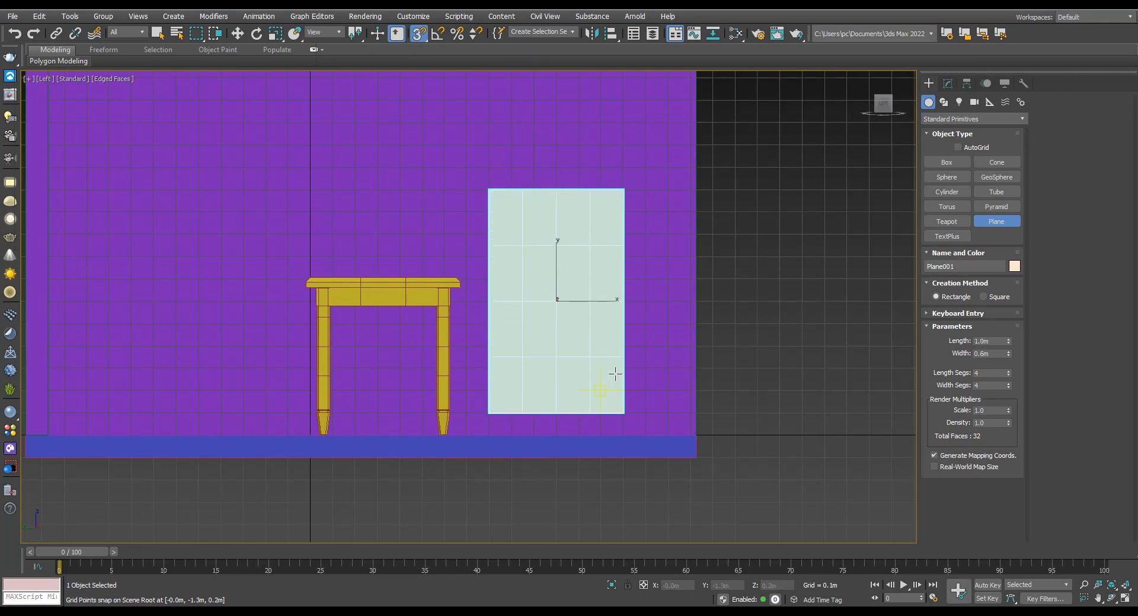
pyautogui.rightClick(586, 331)
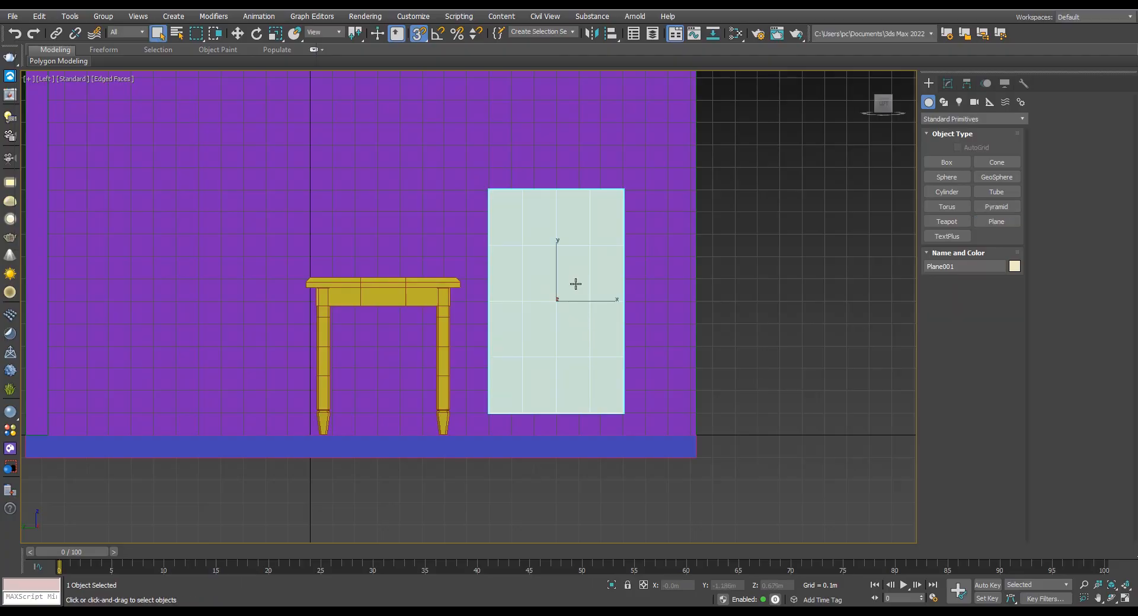
# - Reduce the new plane's length and width segments to 1 each in the Perspective view
pyautogui.press('p')
pyautogui.keyDown('alt'); pyautogui.moveTo(614, 271); pyautogui.dragTo(571, 292, button='middle'); pyautogui.keyUp('alt')
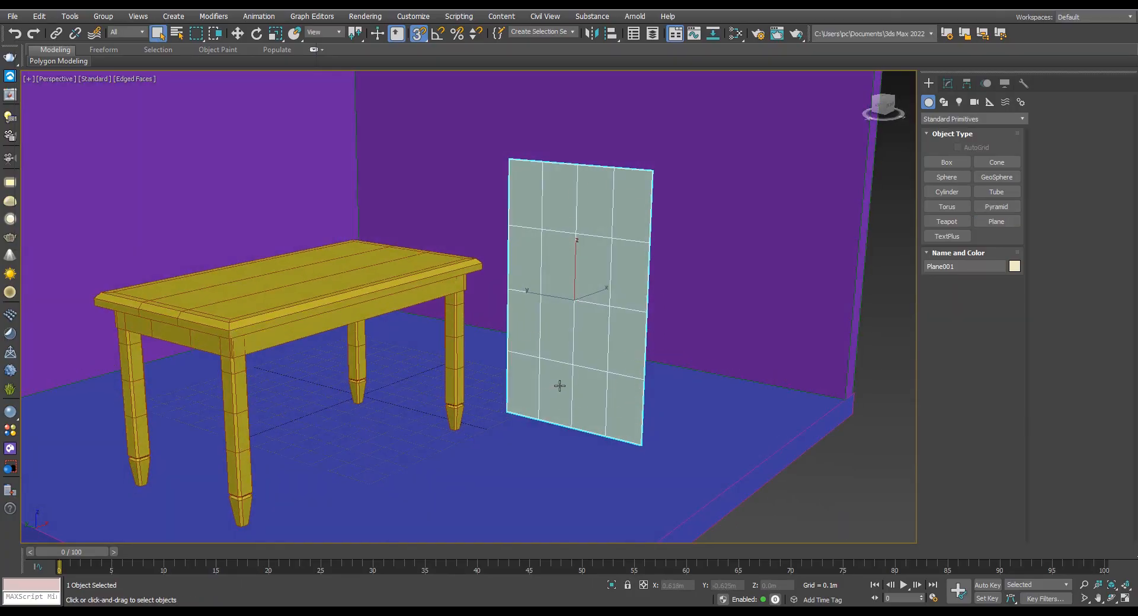
pyautogui.moveTo(602, 314); pyautogui.dragTo(584, 327, button='middle')
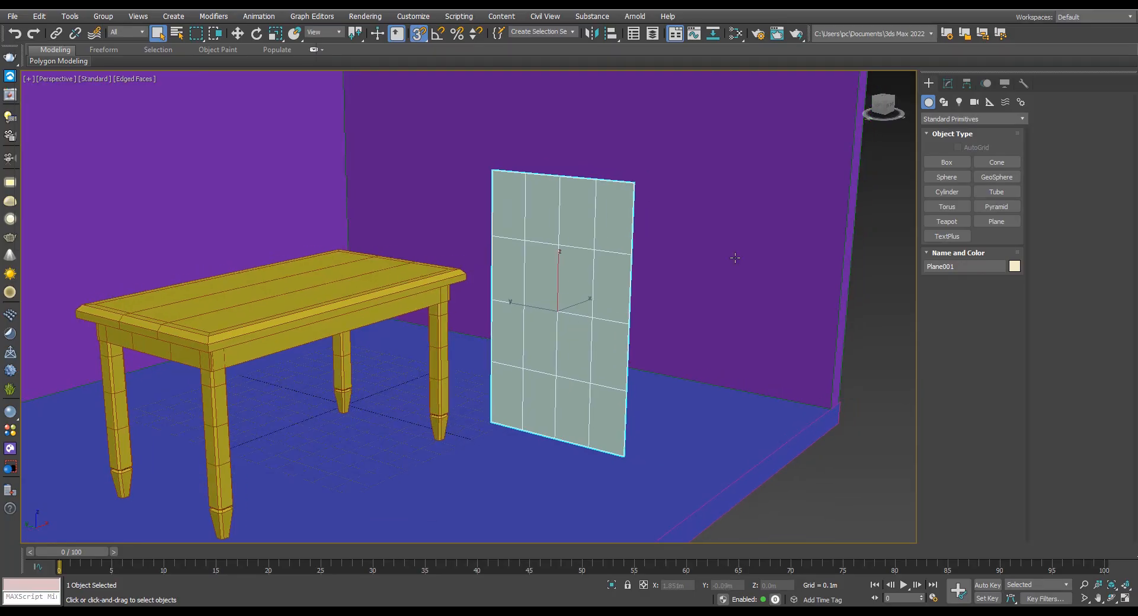
pyautogui.click(947, 84)
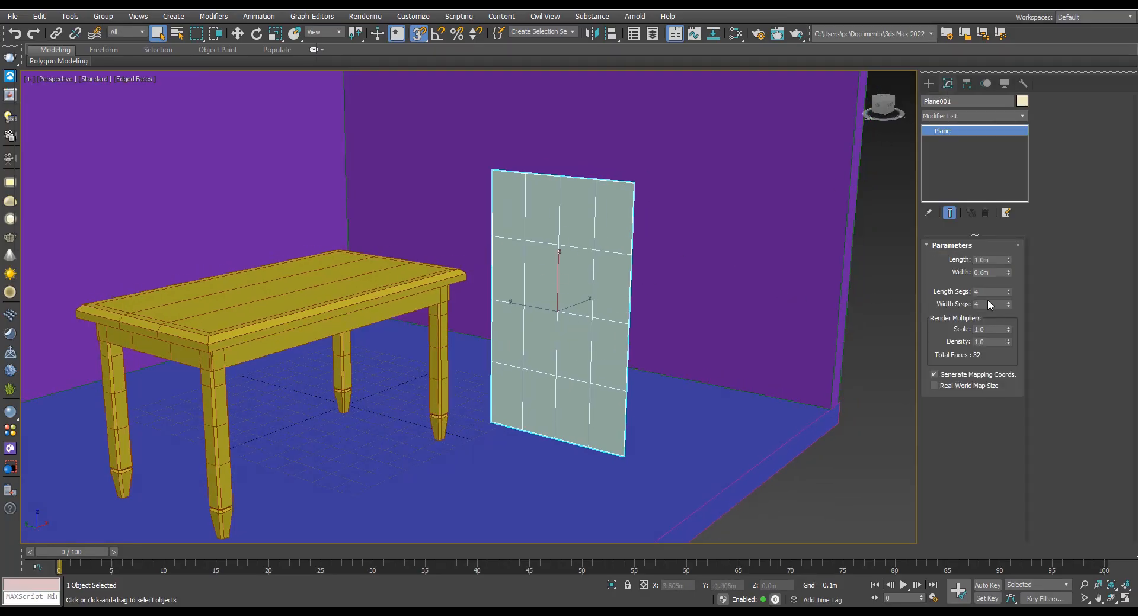
pyautogui.click(1007, 293)
pyautogui.click(1008, 293)
pyautogui.click(1008, 294)
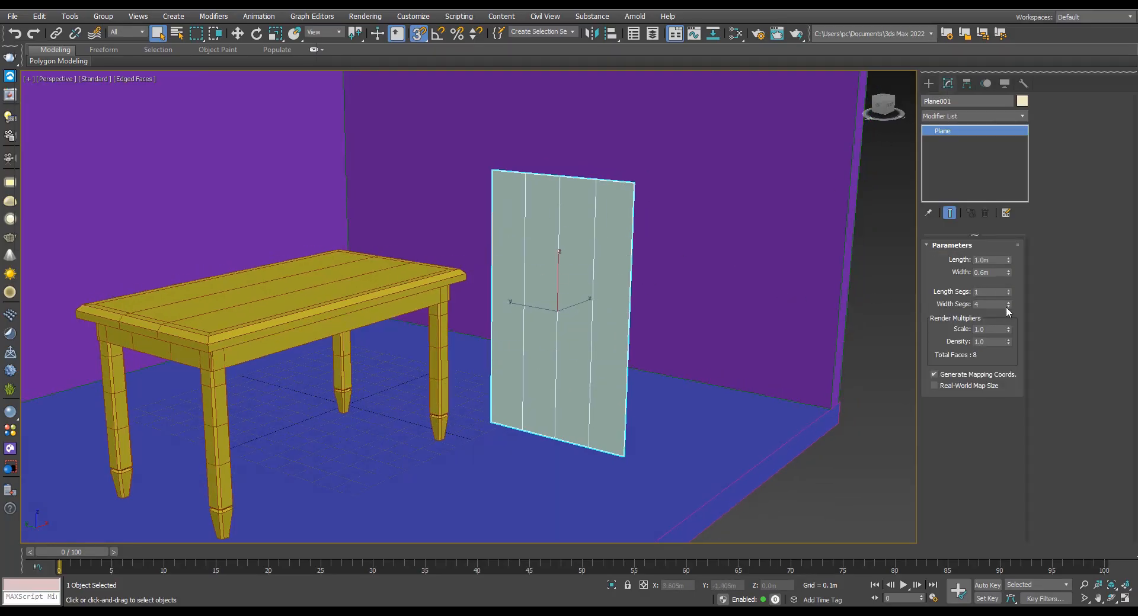
pyautogui.click(1008, 306)
pyautogui.click(1007, 306)
pyautogui.click(1007, 306)
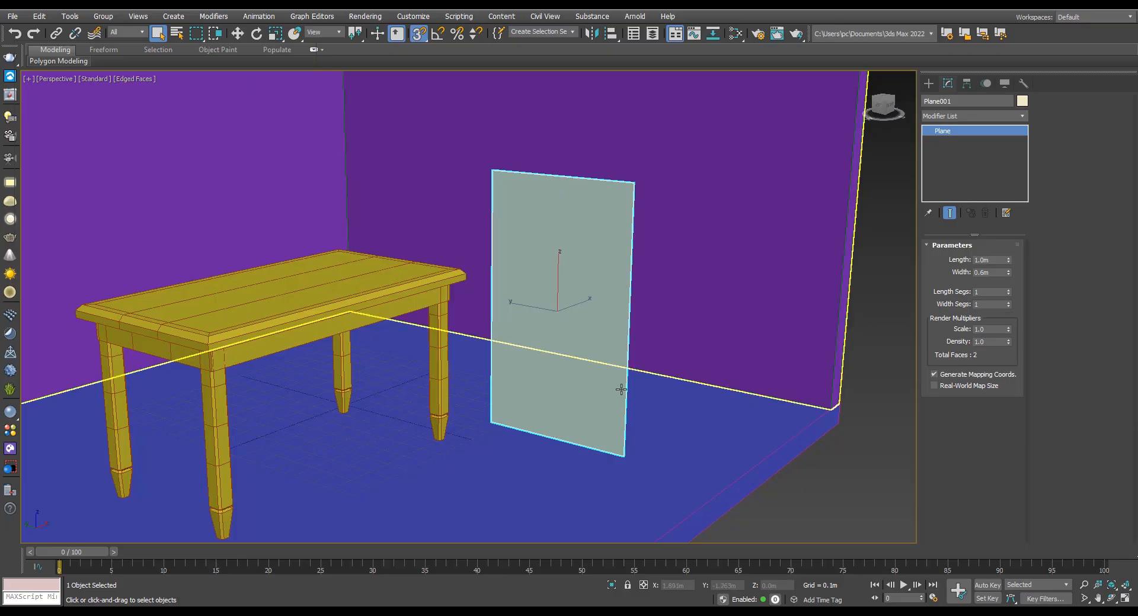
# - Open the Material Editor in compact mode and place its window over the view beside the upright plane
pyautogui.keyDown('alt'); pyautogui.moveTo(622, 388); pyautogui.dragTo(553, 358, button='middle'); pyautogui.keyUp('alt')
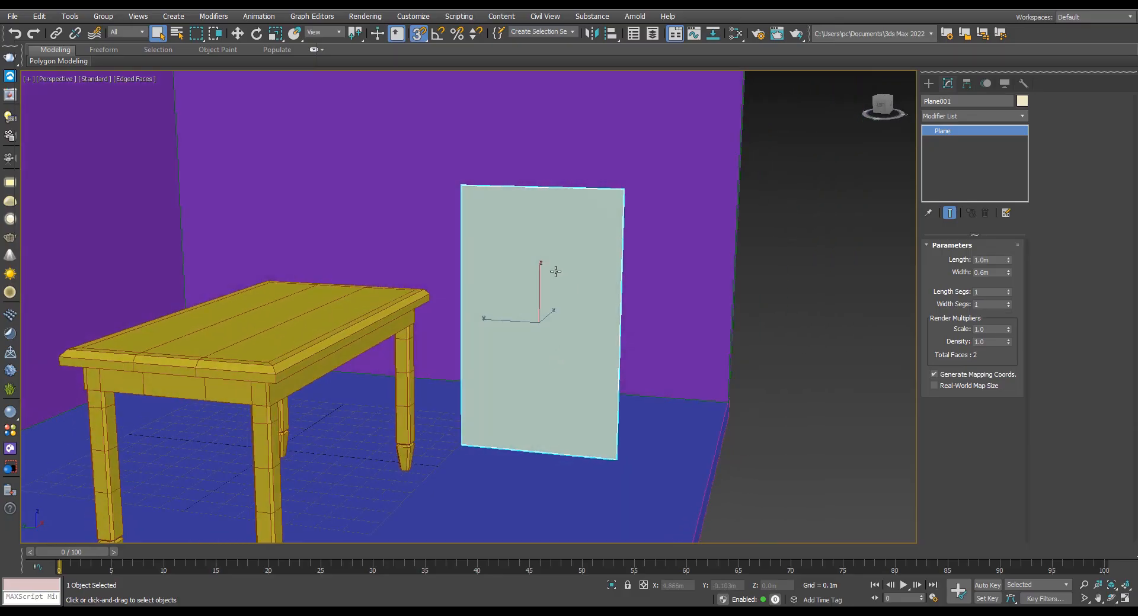
pyautogui.click(735, 34)
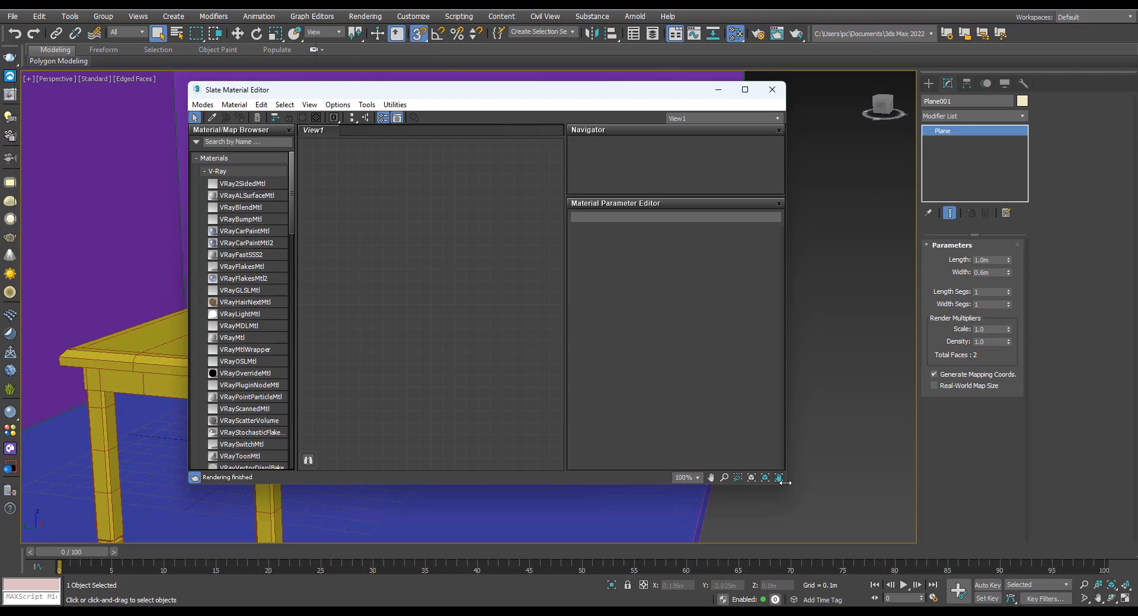
pyautogui.moveTo(786, 482); pyautogui.dragTo(823, 492)
pyautogui.click(203, 104)
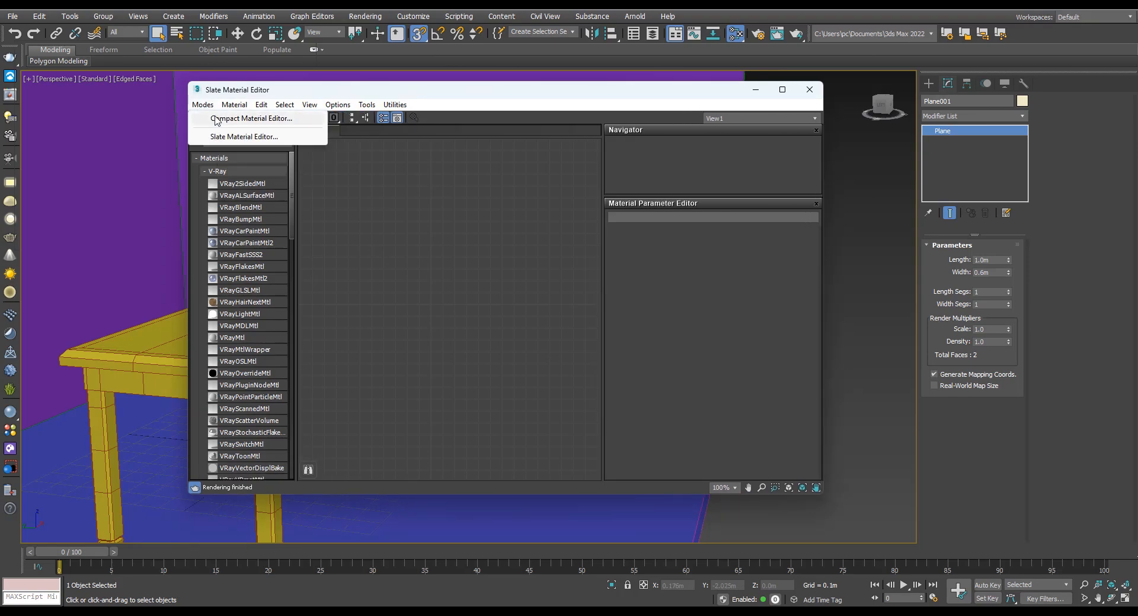
pyautogui.click(215, 119)
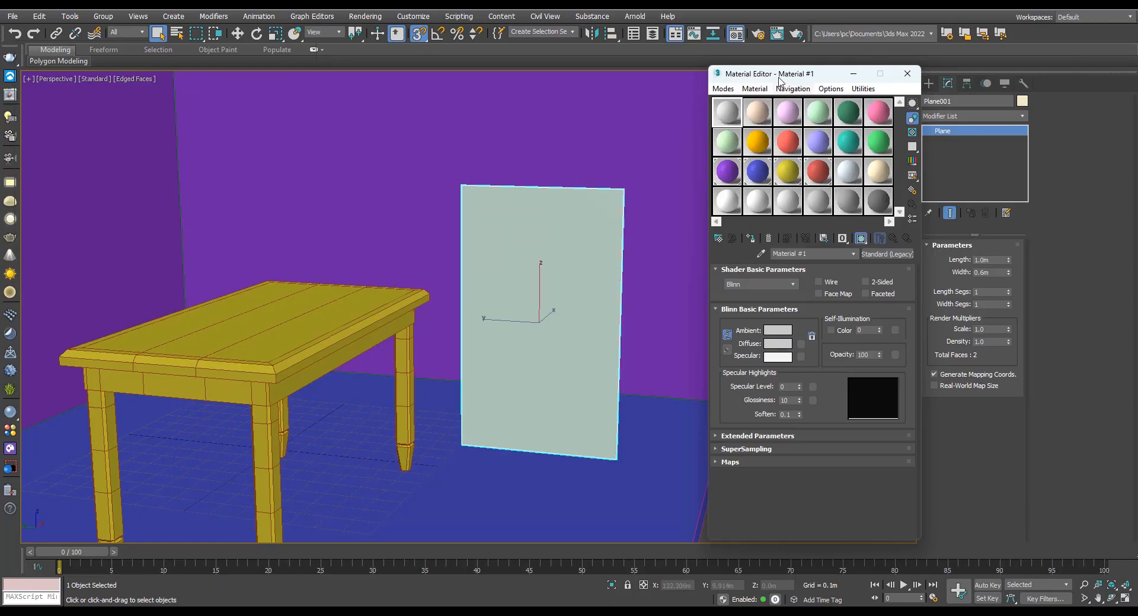
pyautogui.moveTo(766, 151); pyautogui.dragTo(681, 95)
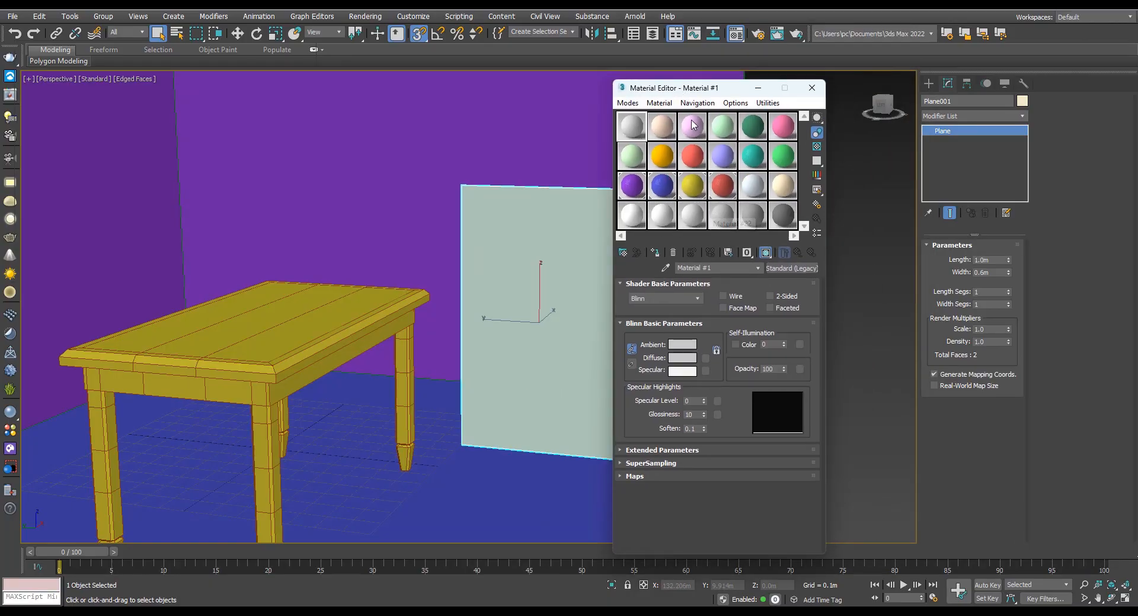
pyautogui.moveTo(701, 88); pyautogui.dragTo(678, 86)
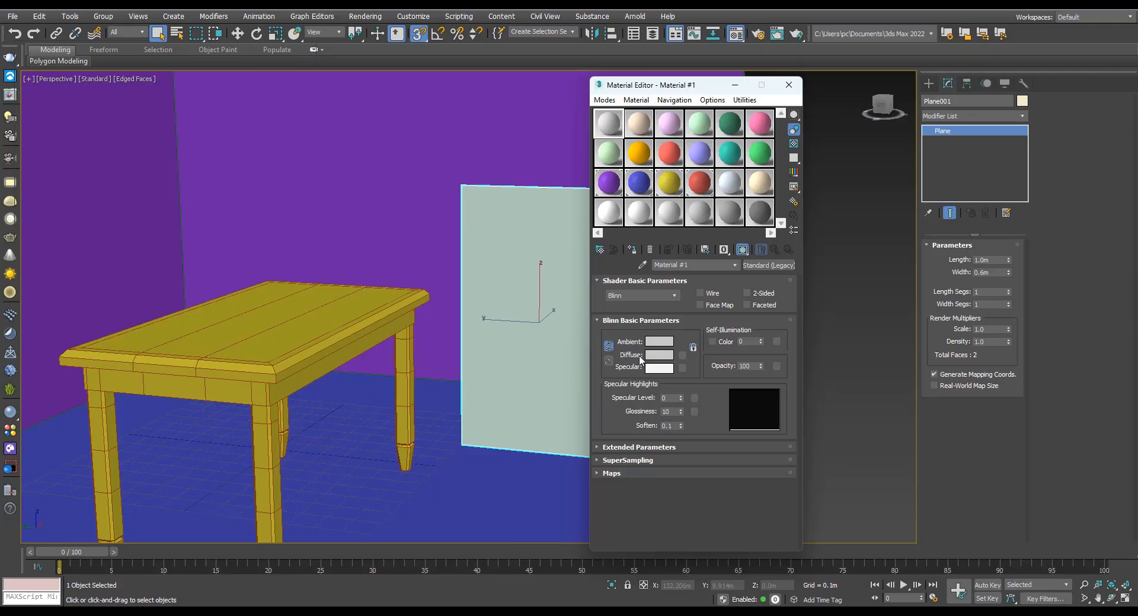
# - Set the first material's diffuse colour to a saturated blue, about red 37, green 46, blue 232
pyautogui.click(659, 355)
pyautogui.click(303, 95)
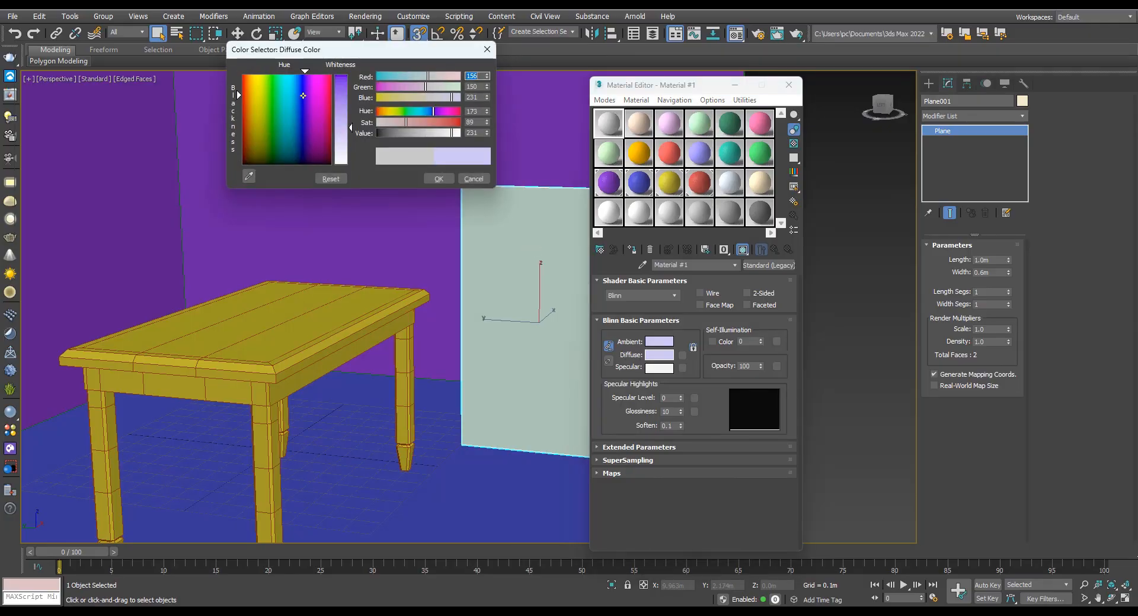
pyautogui.moveTo(303, 95); pyautogui.dragTo(292, 83)
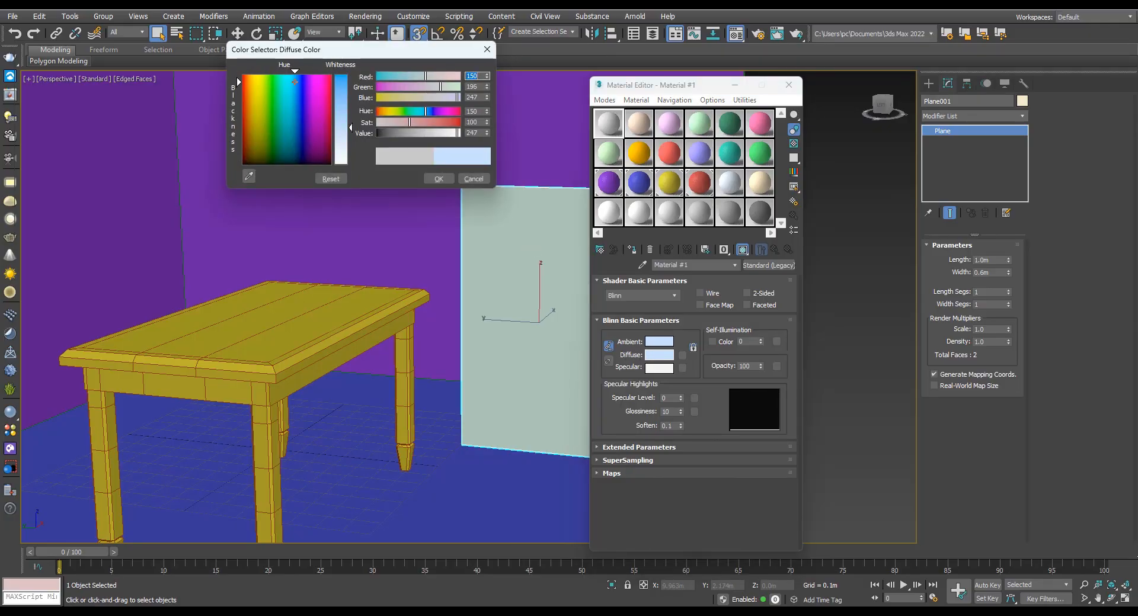
pyautogui.click(301, 84)
pyautogui.moveTo(423, 122); pyautogui.dragTo(446, 122)
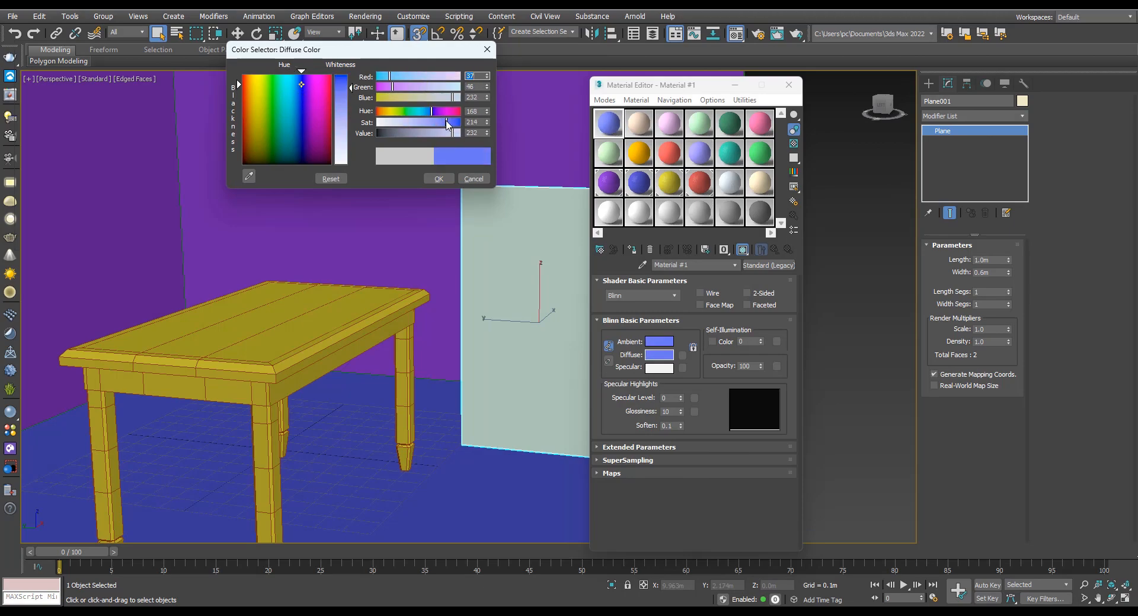
pyautogui.click(439, 178)
# - Preview the blue material enlarged, close the preview, and assign the material to the upright plane
pyautogui.doubleClick(610, 124)
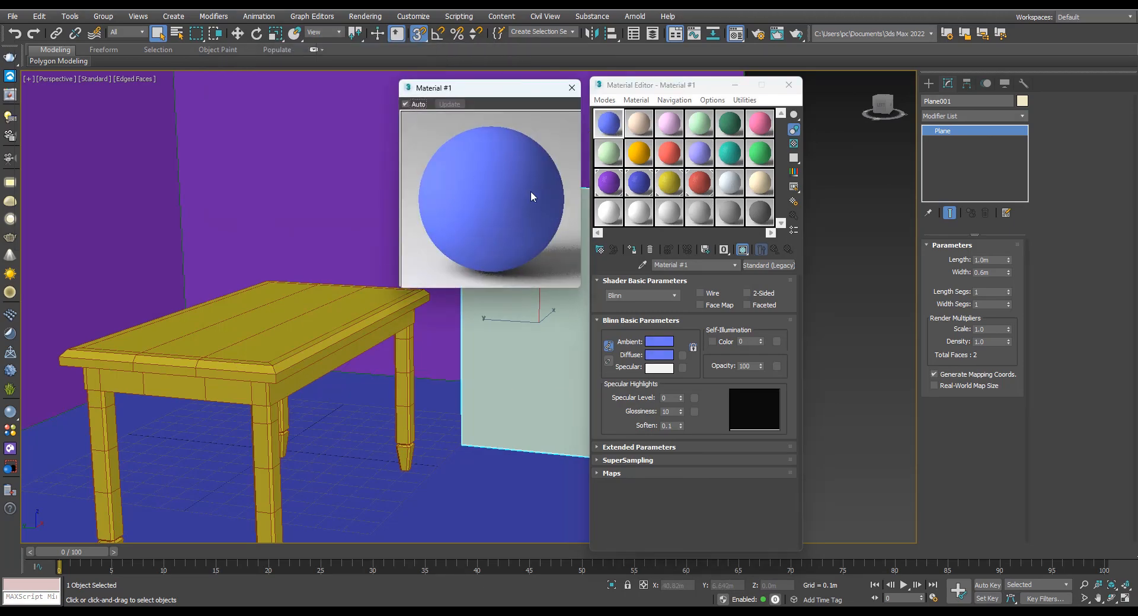
pyautogui.moveTo(489, 93); pyautogui.dragTo(440, 102)
pyautogui.click(523, 97)
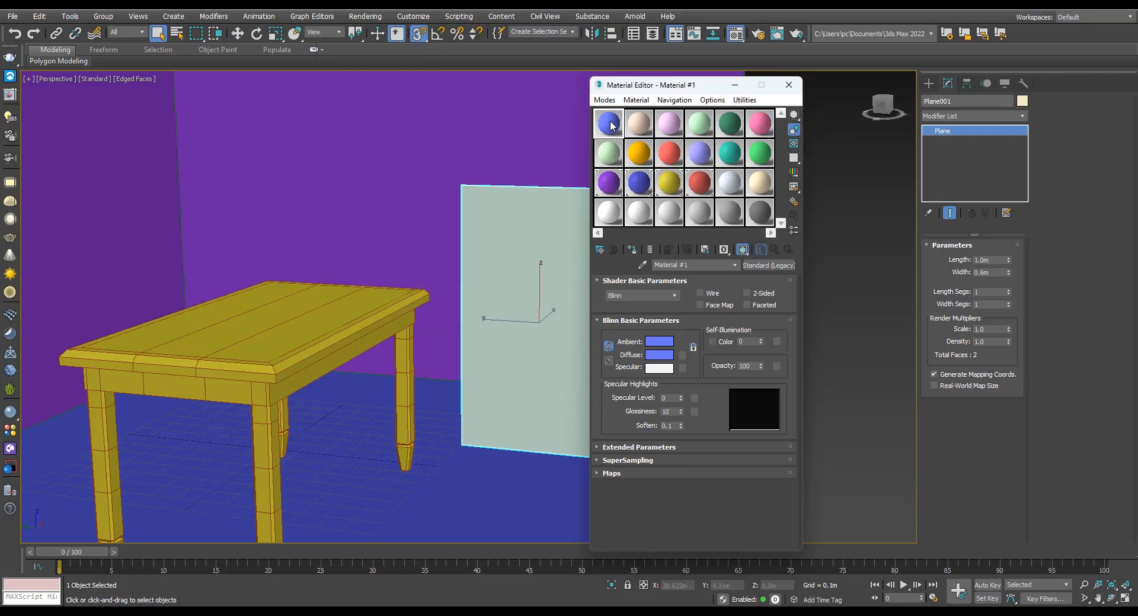
pyautogui.moveTo(612, 125); pyautogui.dragTo(509, 265)
pyautogui.moveTo(506, 294); pyautogui.dragTo(403, 298, button='middle')
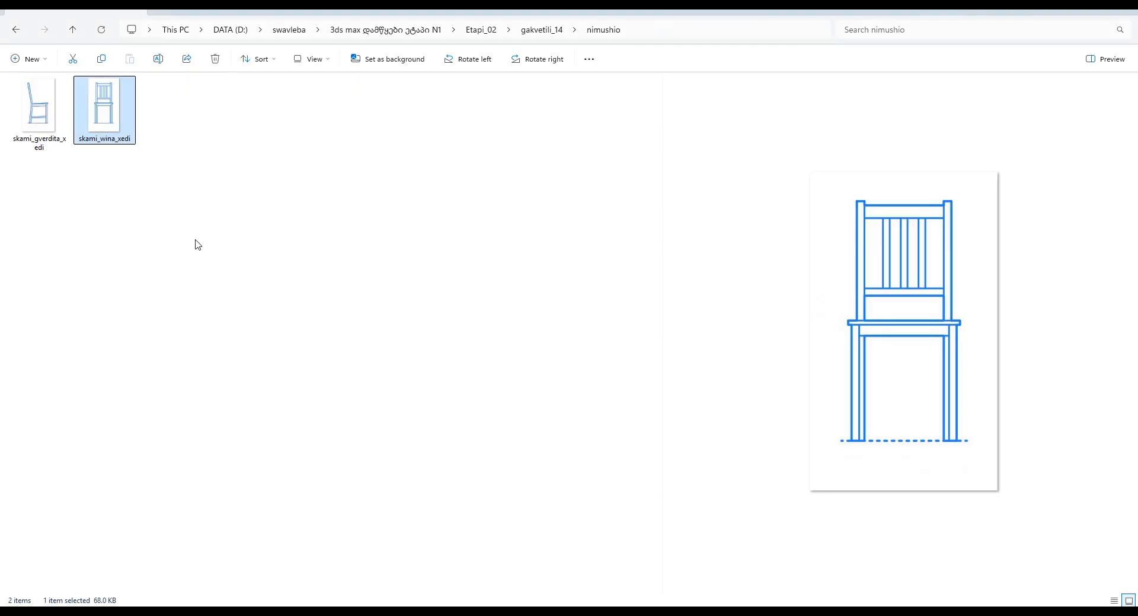
# - Load skami_gverdita_xedi from the nimushio folder in File Explorer as the material's diffuse map, show it in the viewport, and close the Material Editor
pyautogui.click(195, 243)
pyautogui.click(34, 128)
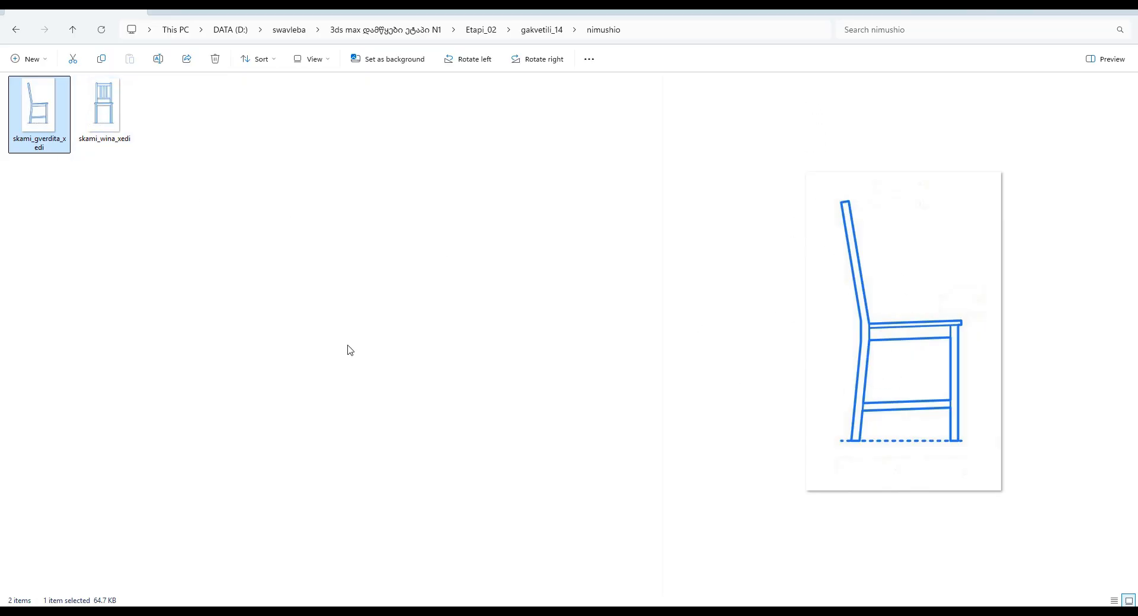
pyautogui.moveTo(33, 113); pyautogui.dragTo(682, 355)
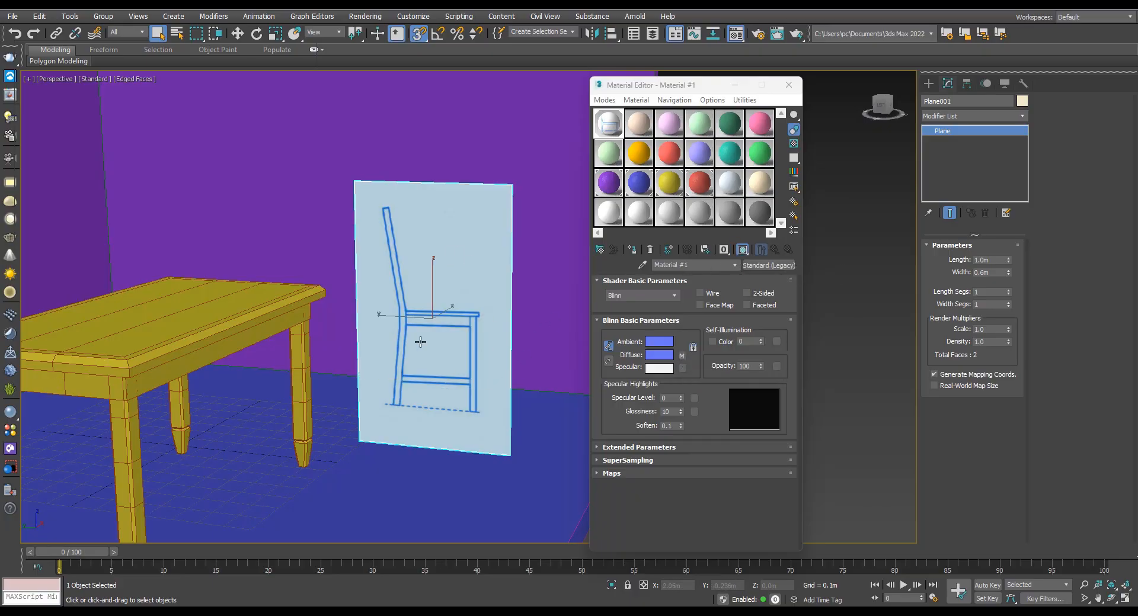
pyautogui.click(742, 250)
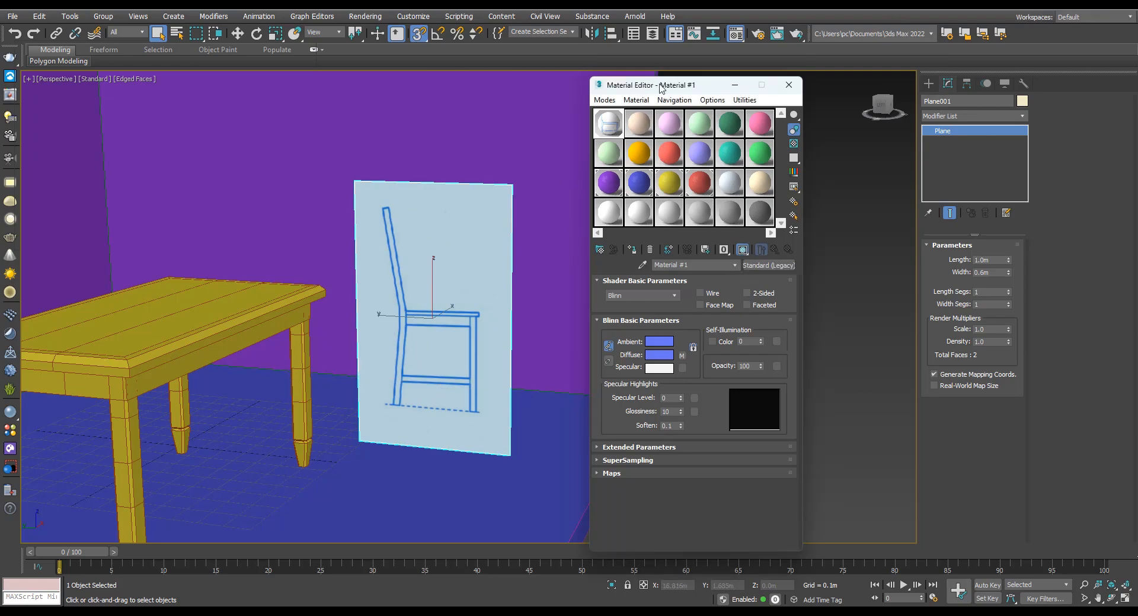
pyautogui.moveTo(662, 88); pyautogui.dragTo(653, 85)
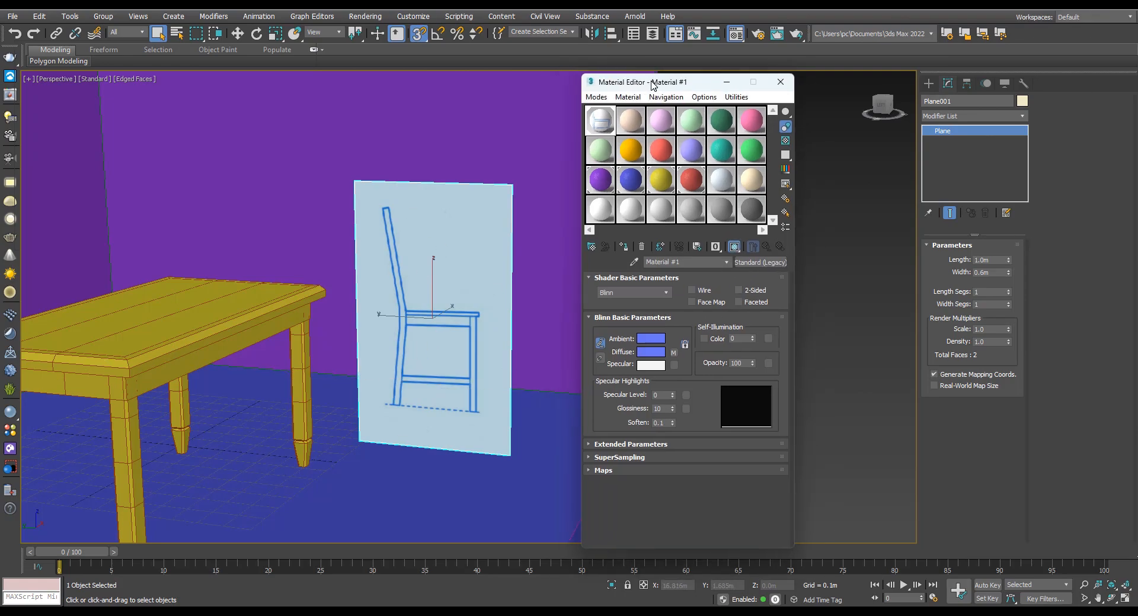
pyautogui.click(781, 82)
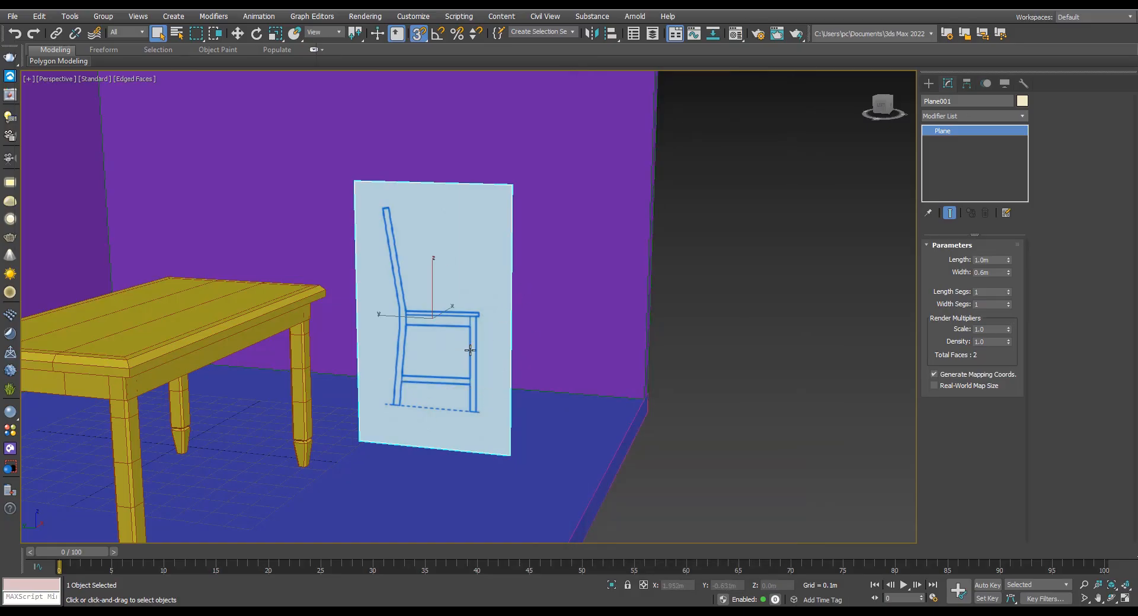
# - Add a UVW Map modifier to the plane carrying the side-view chair image
pyautogui.keyDown('alt'); pyautogui.moveTo(470, 350); pyautogui.dragTo(394, 364, button='middle'); pyautogui.keyUp('alt')
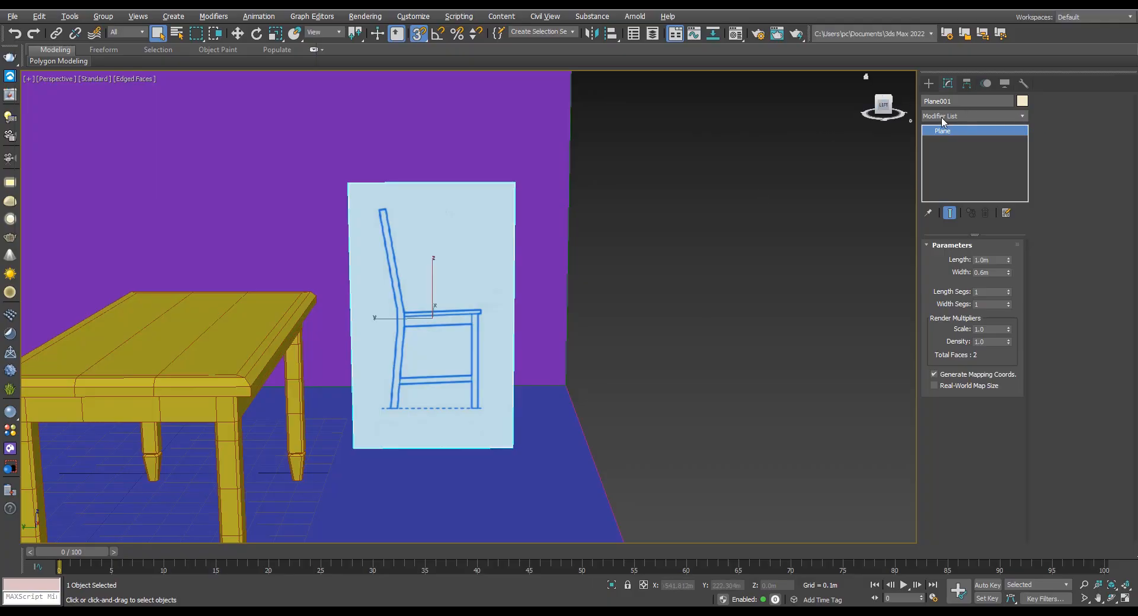
pyautogui.click(979, 118)
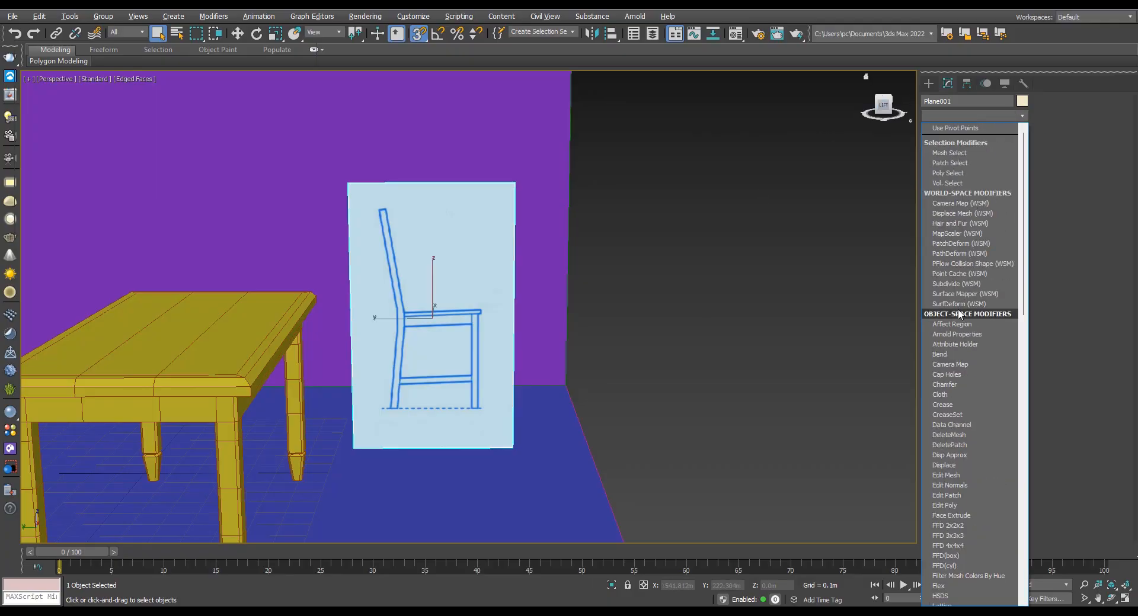
pyautogui.press('u')
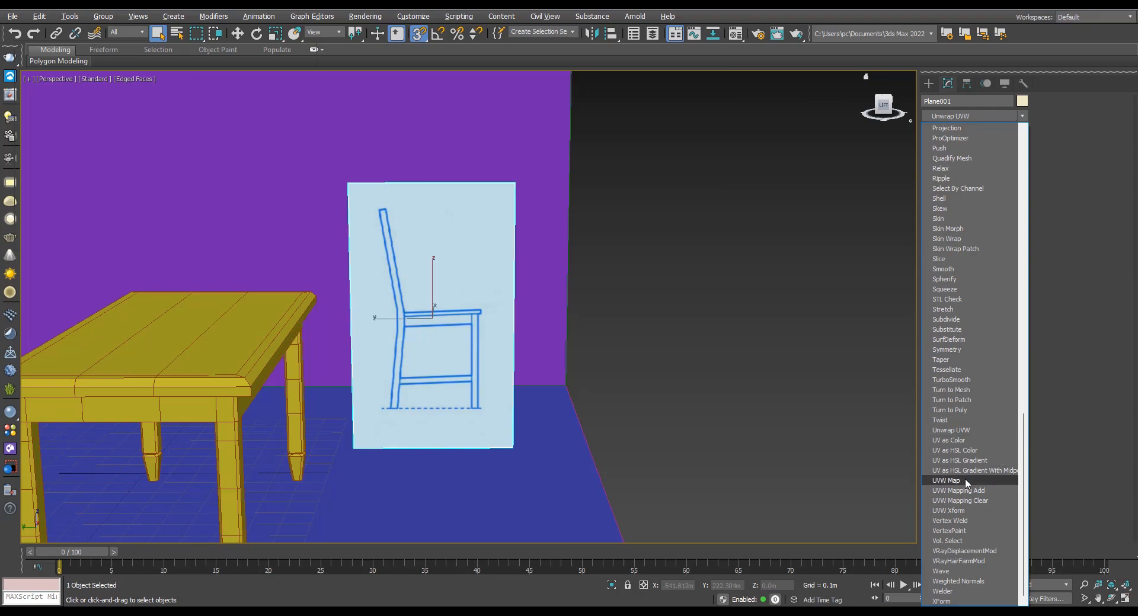
pyautogui.click(955, 483)
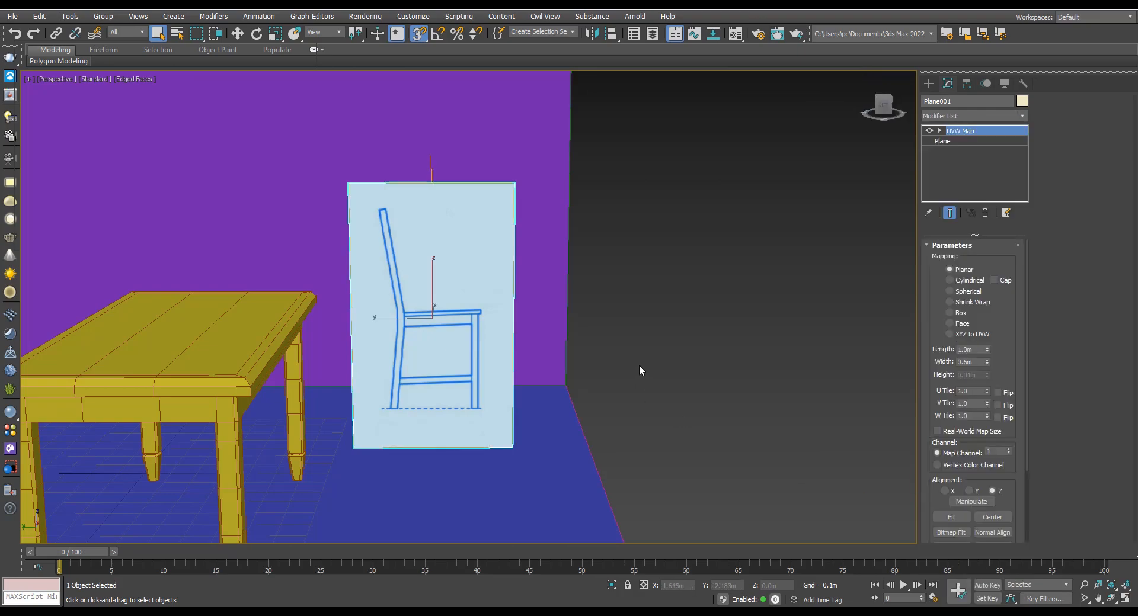
pyautogui.moveTo(1009, 312); pyautogui.dragTo(1009, 306)
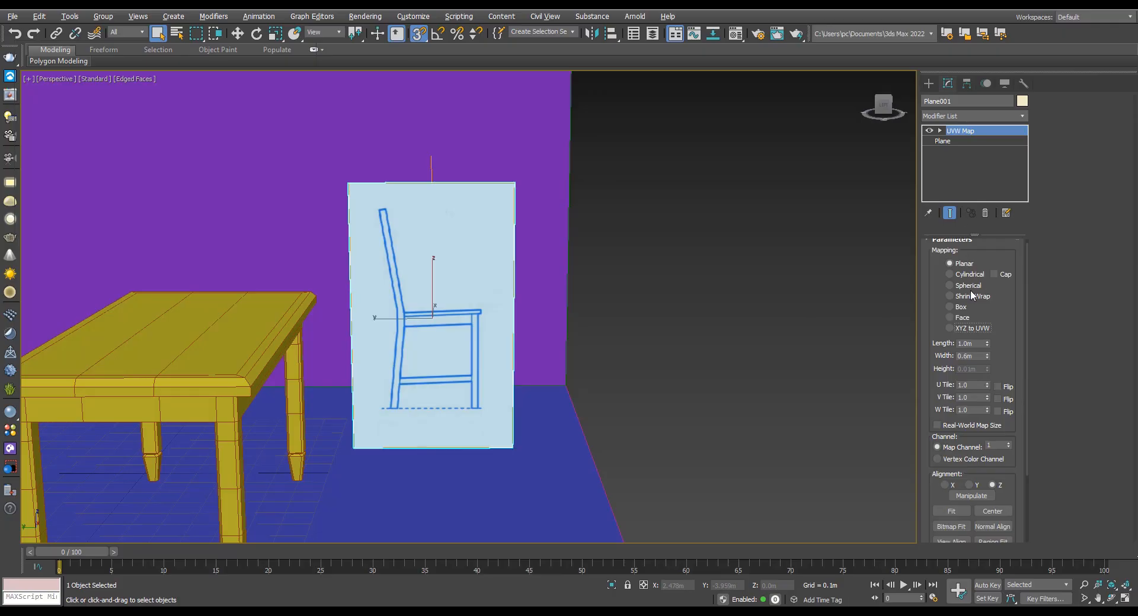
pyautogui.moveTo(1010, 360); pyautogui.dragTo(1011, 297)
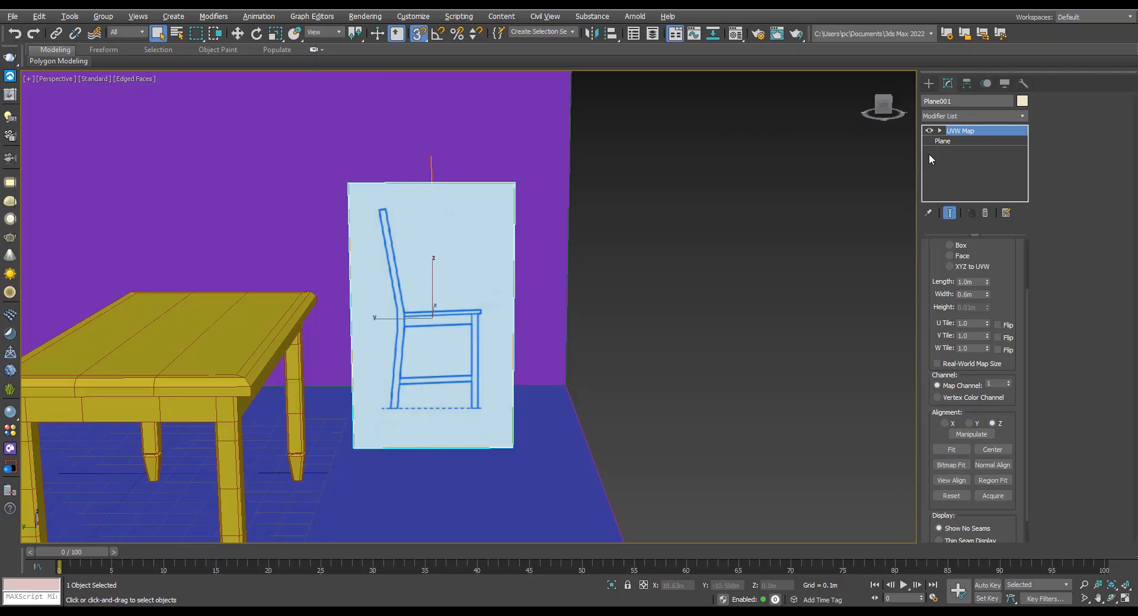
# - Try scaling the UVW Map gizmo along its width and height to stretch the chair image on the plane
pyautogui.press('1')
pyautogui.press('r')
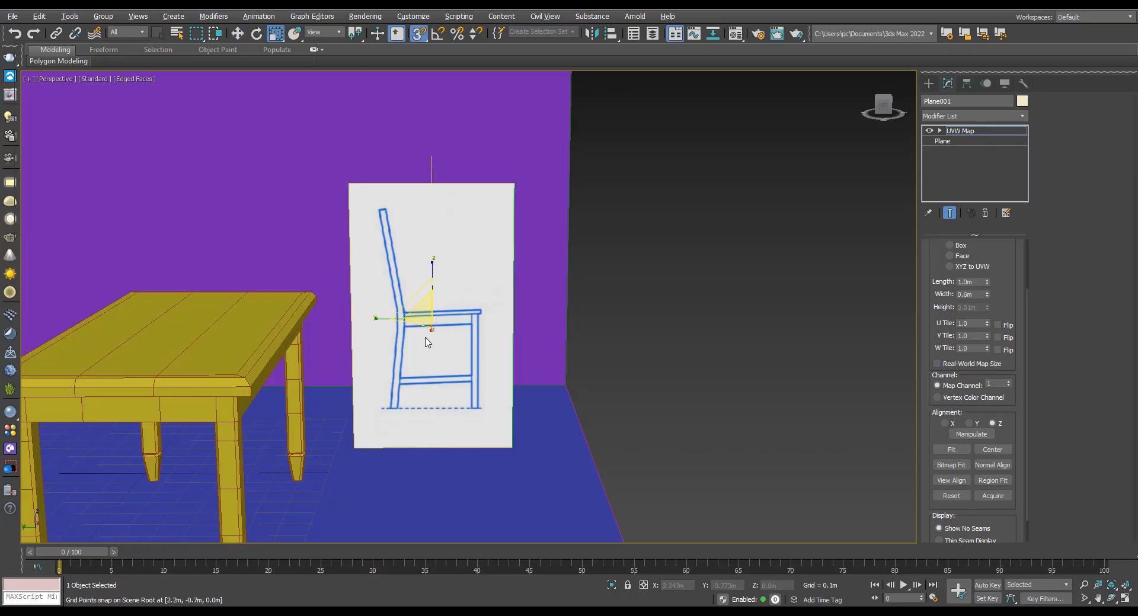
pyautogui.moveTo(389, 314); pyautogui.dragTo(364, 324)
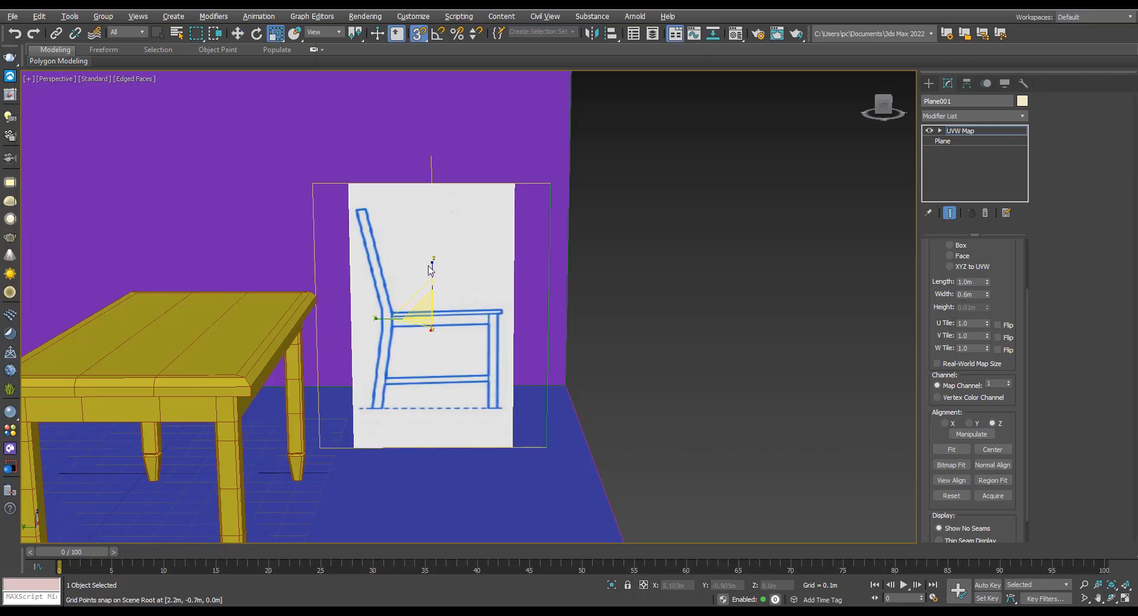
pyautogui.moveTo(430, 262); pyautogui.dragTo(432, 252)
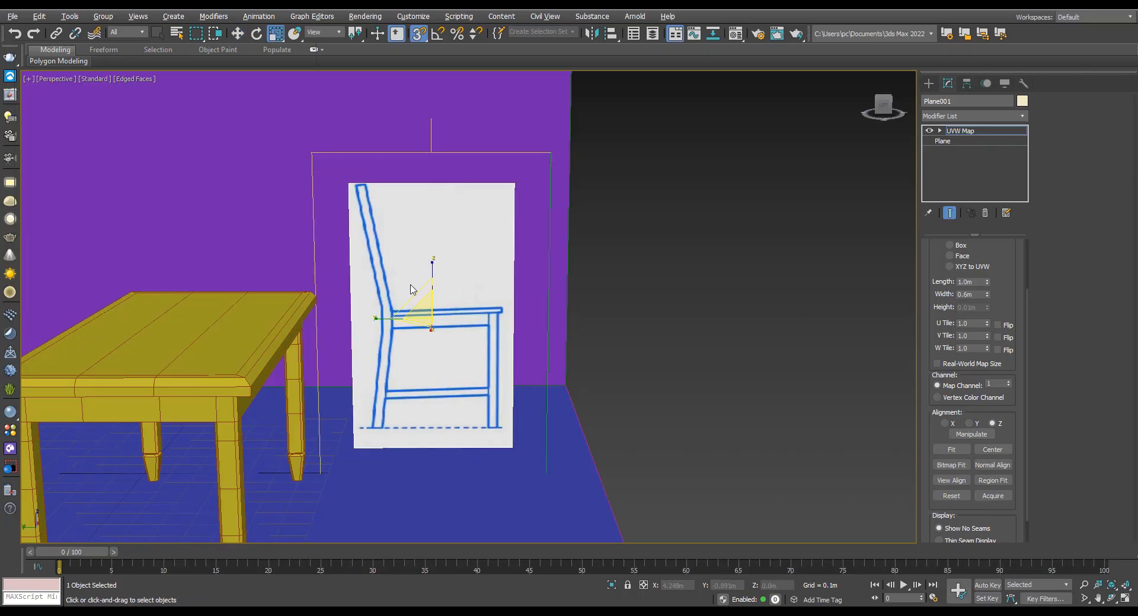
pyautogui.moveTo(382, 318)
pyautogui.mouseDown()
pyautogui.moveTo(425, 317)
pyautogui.moveTo(382, 322)
pyautogui.mouseUp()
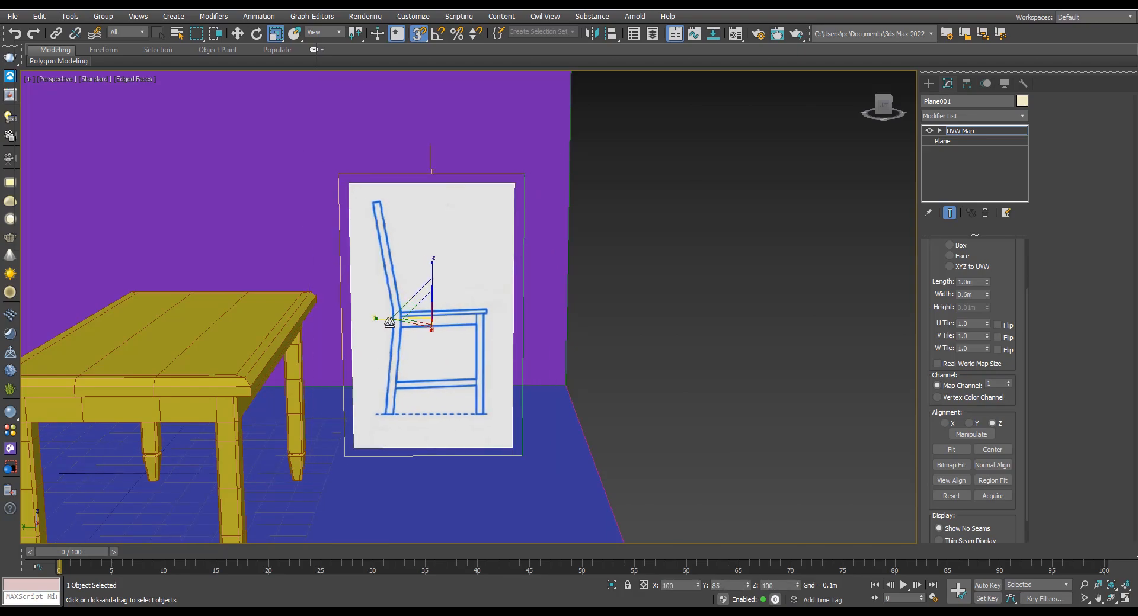
# - Fit the UVW Map to the proportions of the skami_gverdita_xedi bitmap from the nimushio folder and leave gizmo editing
pyautogui.click(960, 468)
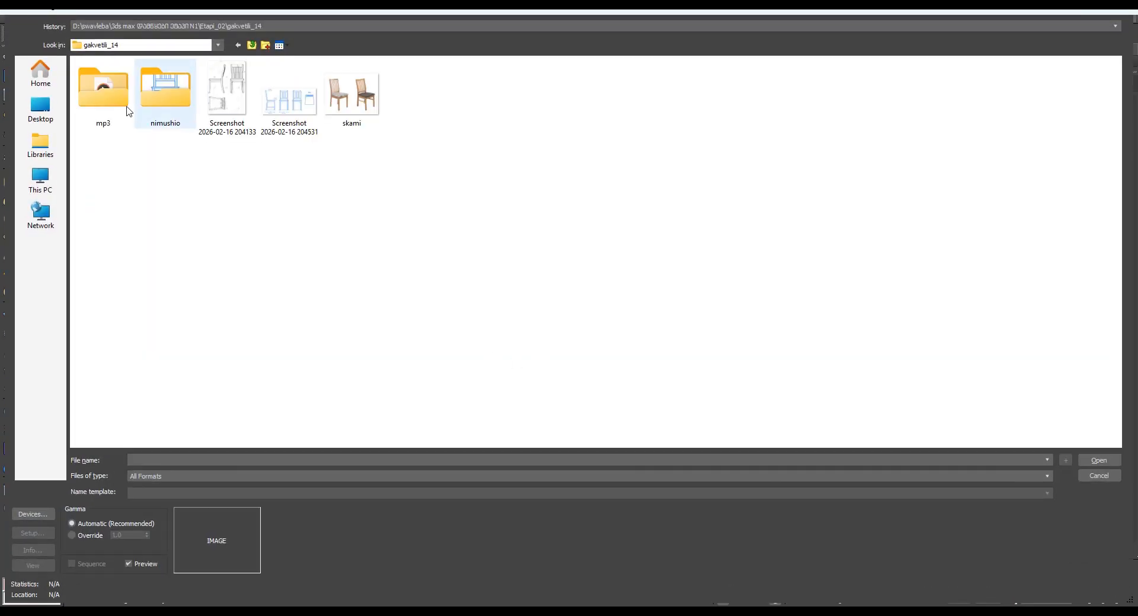
pyautogui.doubleClick(155, 98)
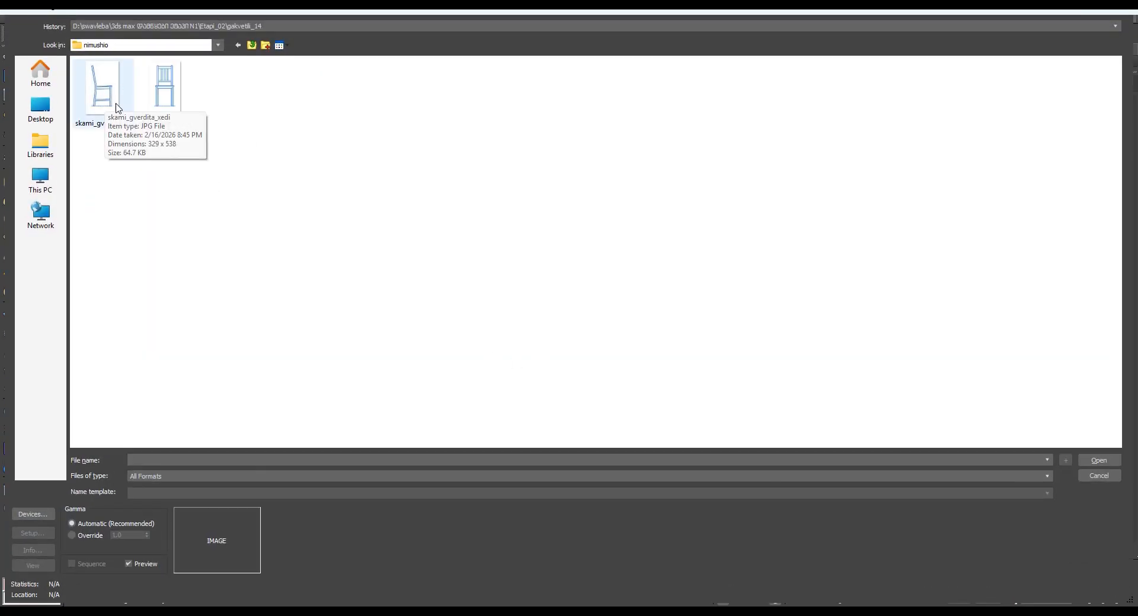
pyautogui.doubleClick(116, 105)
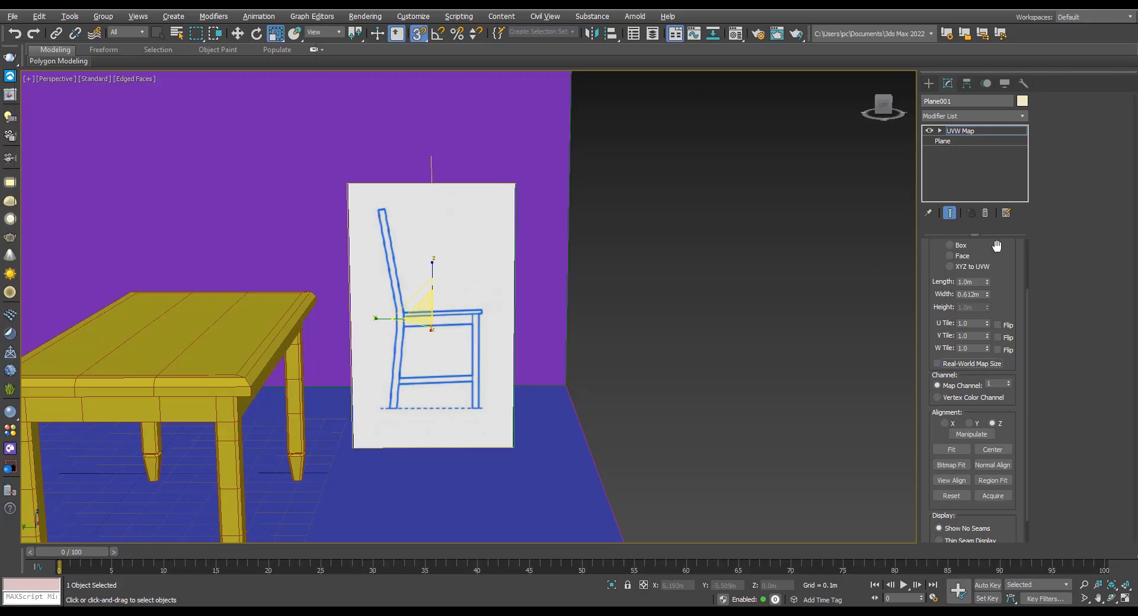
pyautogui.scroll(3, 972, 355)
pyautogui.moveTo(449, 300); pyautogui.dragTo(438, 303, button='middle')
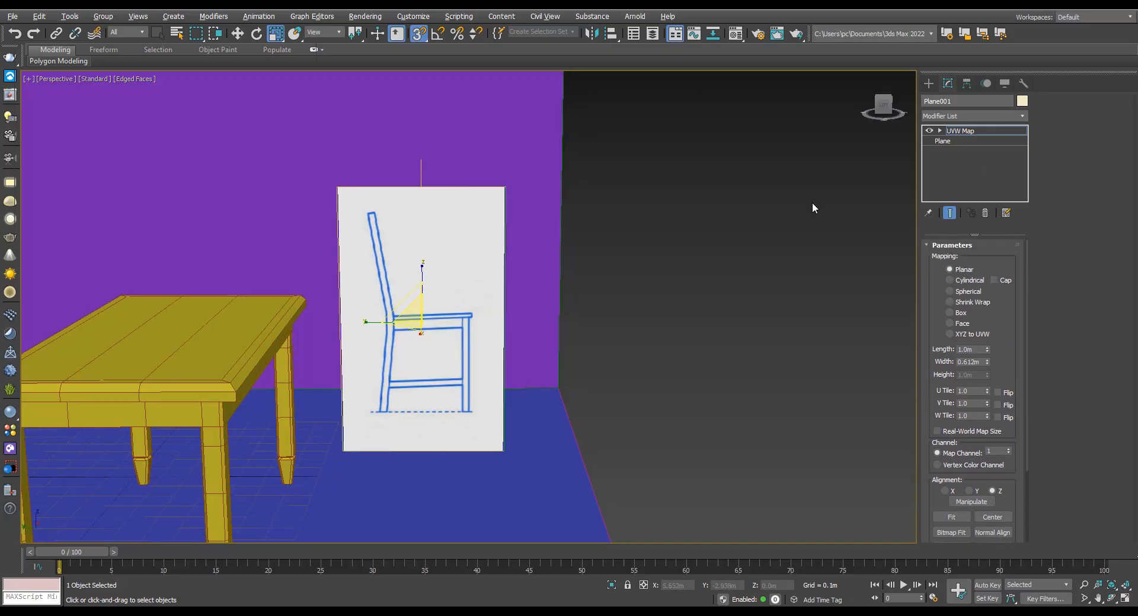
pyautogui.click(968, 134)
pyautogui.moveTo(552, 289); pyautogui.dragTo(505, 184, button='middle')
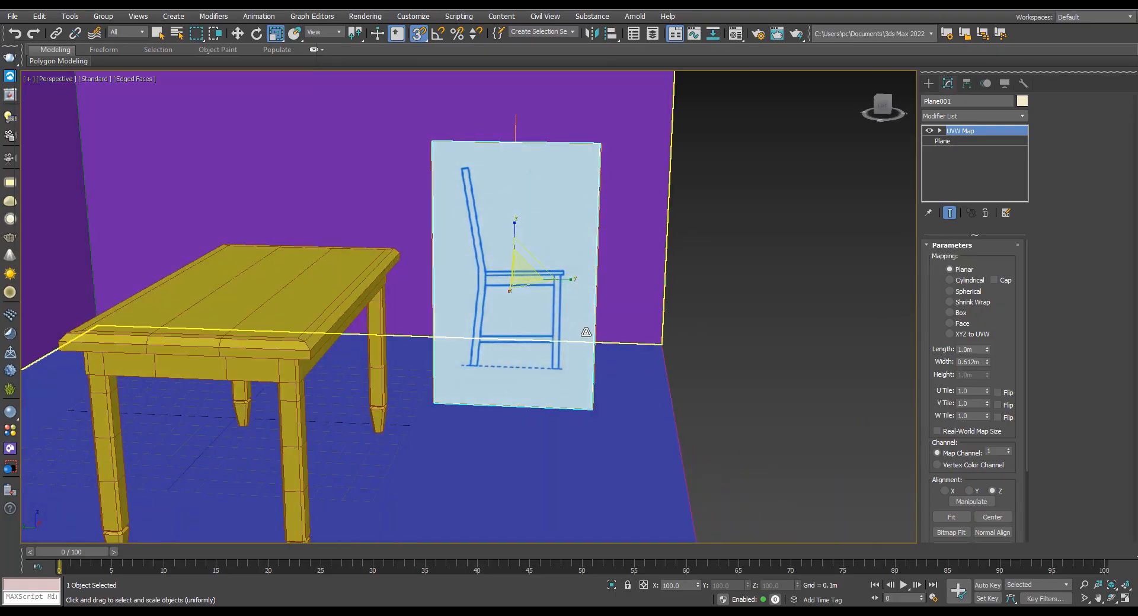
pyautogui.moveTo(558, 367)
pyautogui.keyDown('alt'); pyautogui.mouseDown(button='middle')
pyautogui.moveTo(550, 351)
pyautogui.moveTo(570, 347)
pyautogui.mouseUp(button='middle'); pyautogui.keyUp('alt')
pyautogui.scroll(-3, 550, 350)
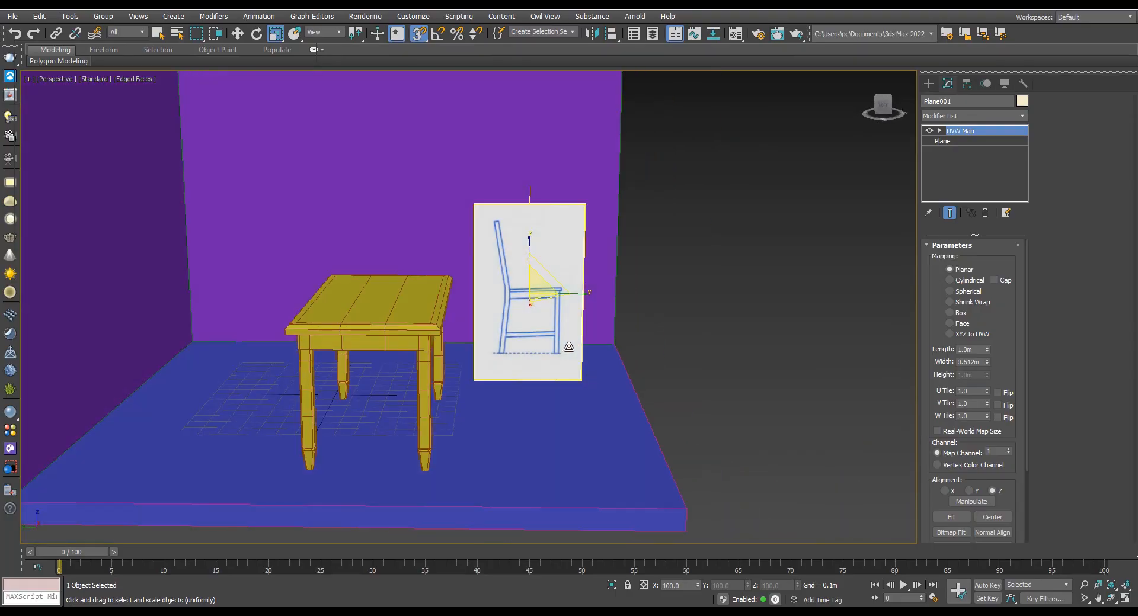
pyautogui.moveTo(562, 257); pyautogui.dragTo(550, 286, button='middle')
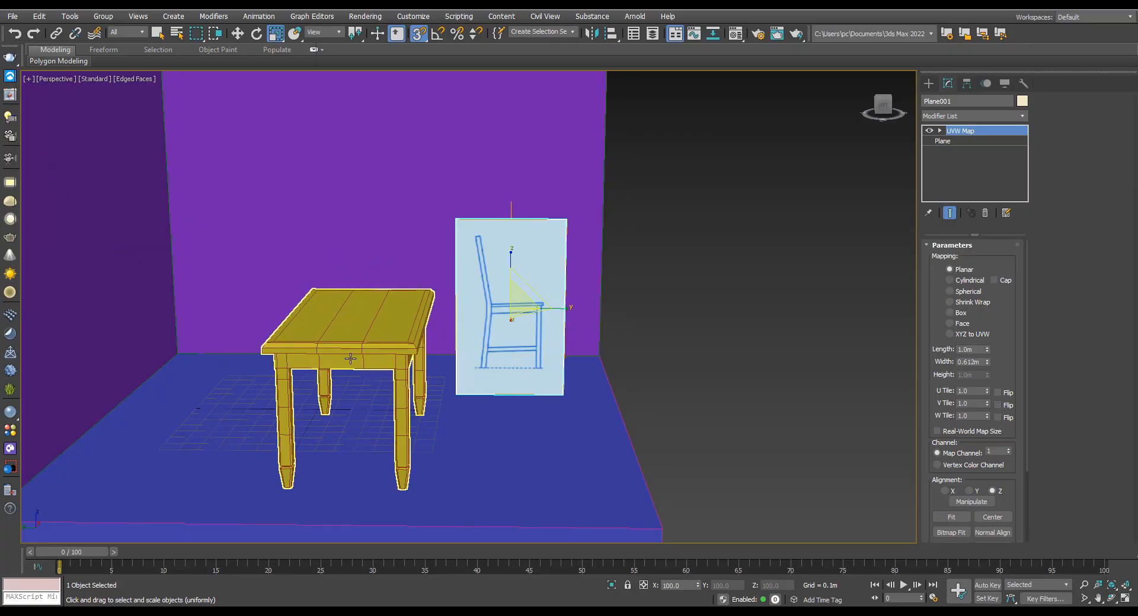
pyautogui.keyDown('alt'); pyautogui.moveTo(411, 338); pyautogui.dragTo(531, 284, button='middle'); pyautogui.keyUp('alt')
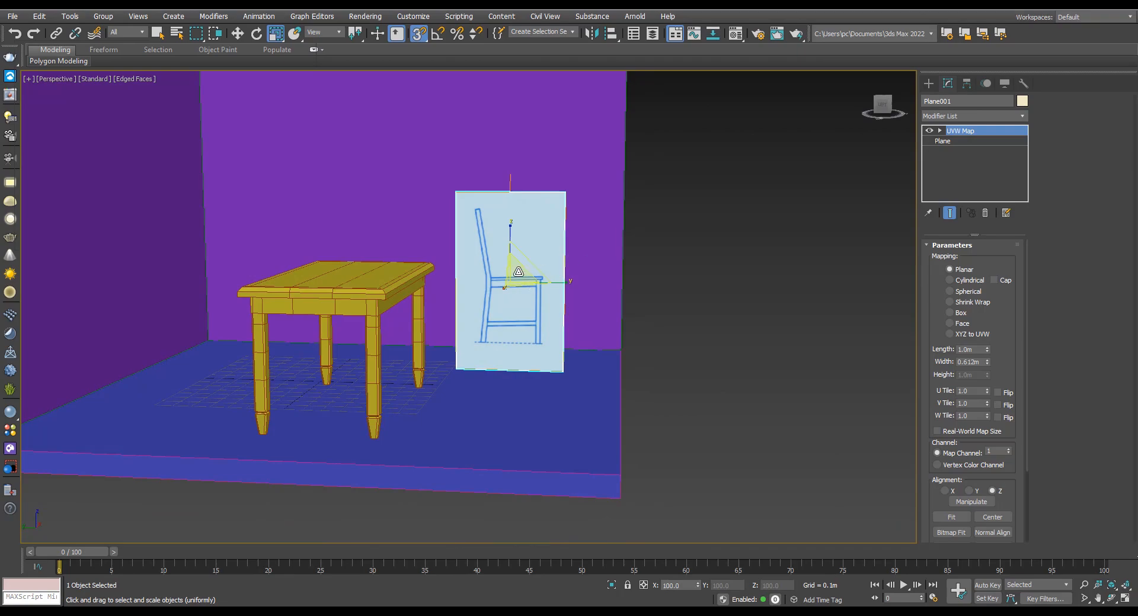
# - Scale the side-view chair plane down uniformly and lower it to about Z 0.411 m beside the table
pyautogui.moveTo(519, 274); pyautogui.dragTo(524, 288)
pyautogui.press('w')
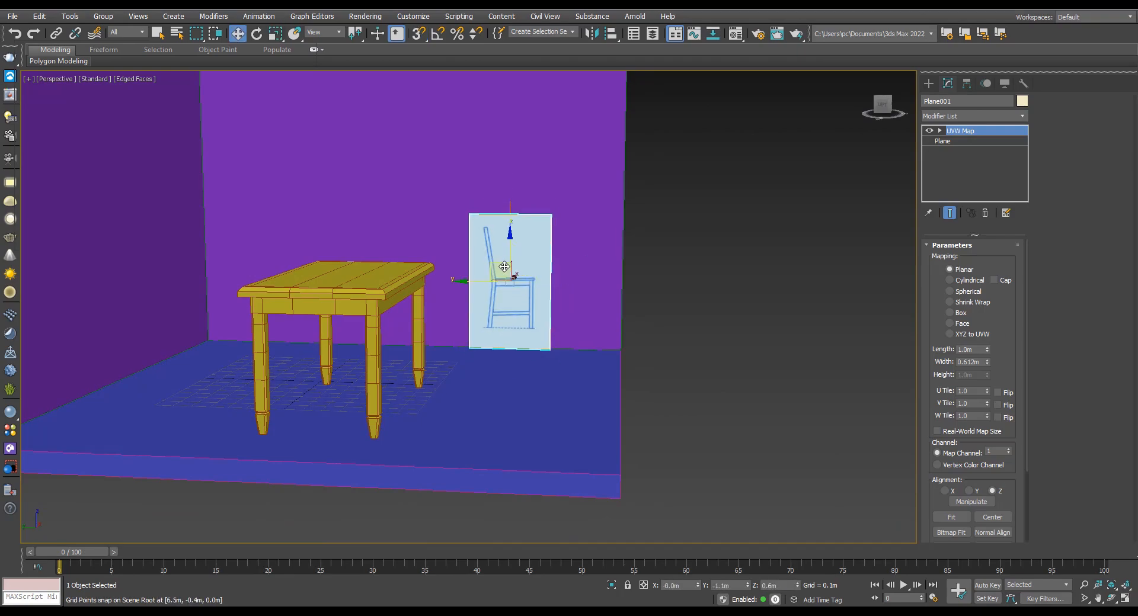
pyautogui.keyDown('alt'); pyautogui.moveTo(510, 280); pyautogui.dragTo(498, 274, button='middle'); pyautogui.keyUp('alt')
pyautogui.moveTo(500, 268); pyautogui.dragTo(481, 294)
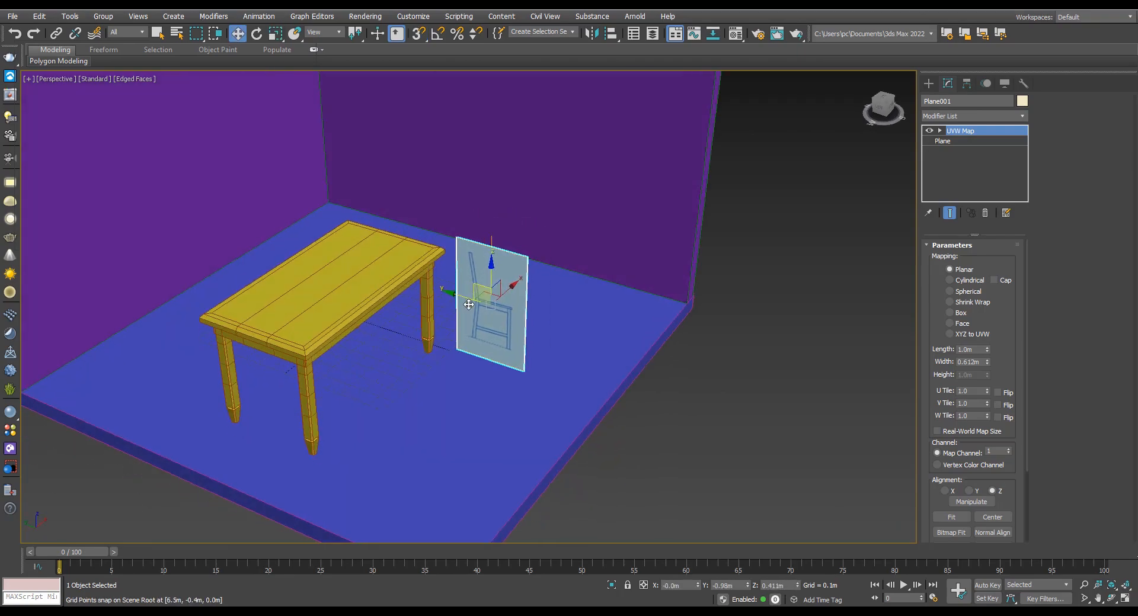
pyautogui.keyDown('alt'); pyautogui.moveTo(481, 296); pyautogui.dragTo(507, 289, button='middle'); pyautogui.keyUp('alt')
pyautogui.scroll(3, 481, 319)
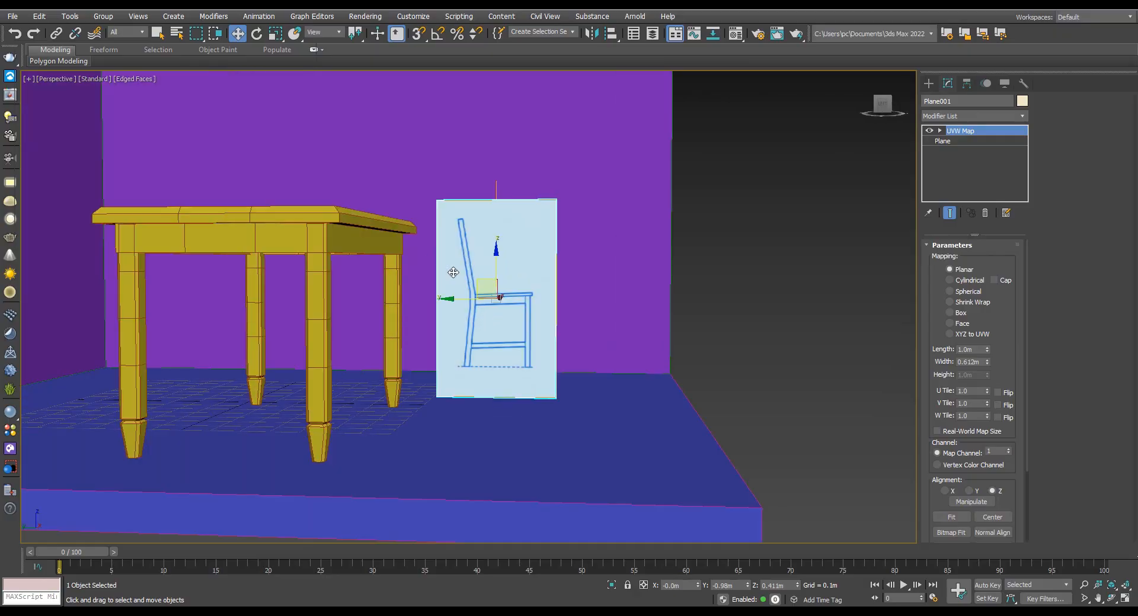
# - Shift the side-view chair plane horizontally to about X -0.264 m beside the table
pyautogui.scroll(-4, 359, 311)
pyautogui.moveTo(359, 311)
pyautogui.keyDown('alt'); pyautogui.mouseDown(button='middle')
pyautogui.moveTo(357, 322)
pyautogui.moveTo(356, 293)
pyautogui.mouseUp(button='middle'); pyautogui.keyUp('alt')
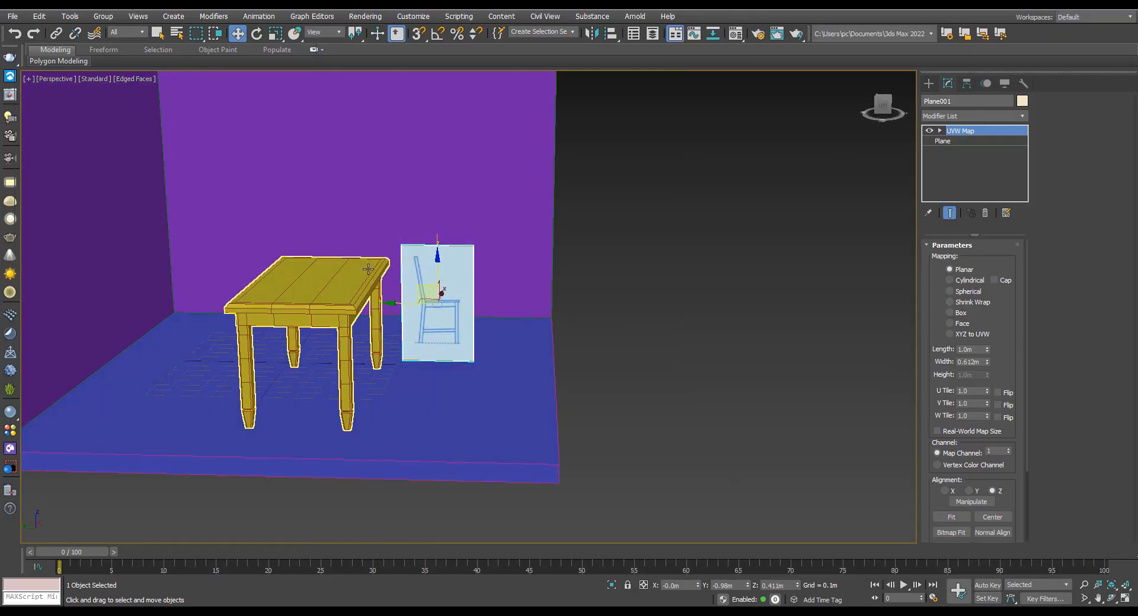
pyautogui.scroll(2, 358, 297)
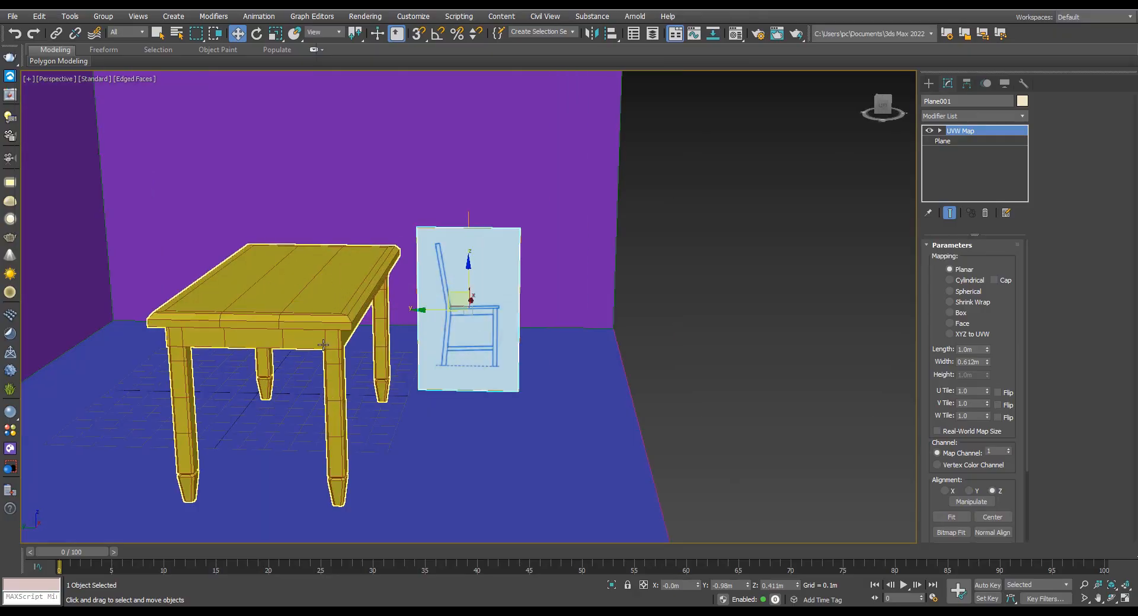
pyautogui.keyDown('alt'); pyautogui.moveTo(479, 321); pyautogui.dragTo(416, 342, button='middle'); pyautogui.keyUp('alt')
pyautogui.moveTo(477, 305); pyautogui.dragTo(420, 321)
pyautogui.keyDown('alt'); pyautogui.moveTo(420, 322); pyautogui.dragTo(726, 266, button='middle'); pyautogui.keyUp('alt')
# - Create a thin upright box about 0.029 m long, 0.045 m wide and 0.668 m high in front of the chair drawing
pyautogui.click(928, 83)
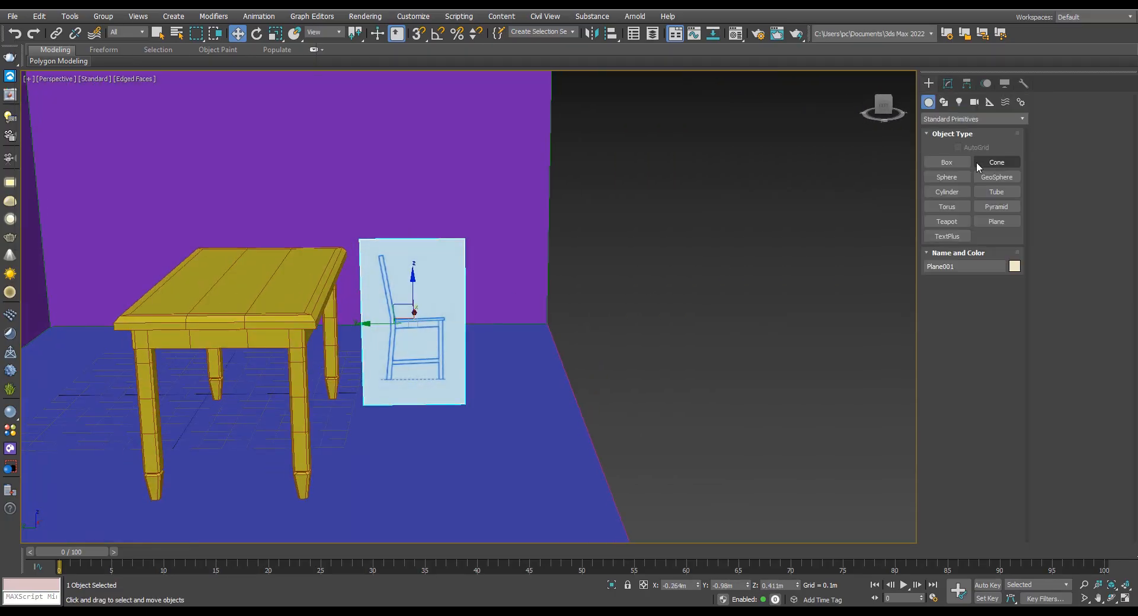
pyautogui.click(953, 168)
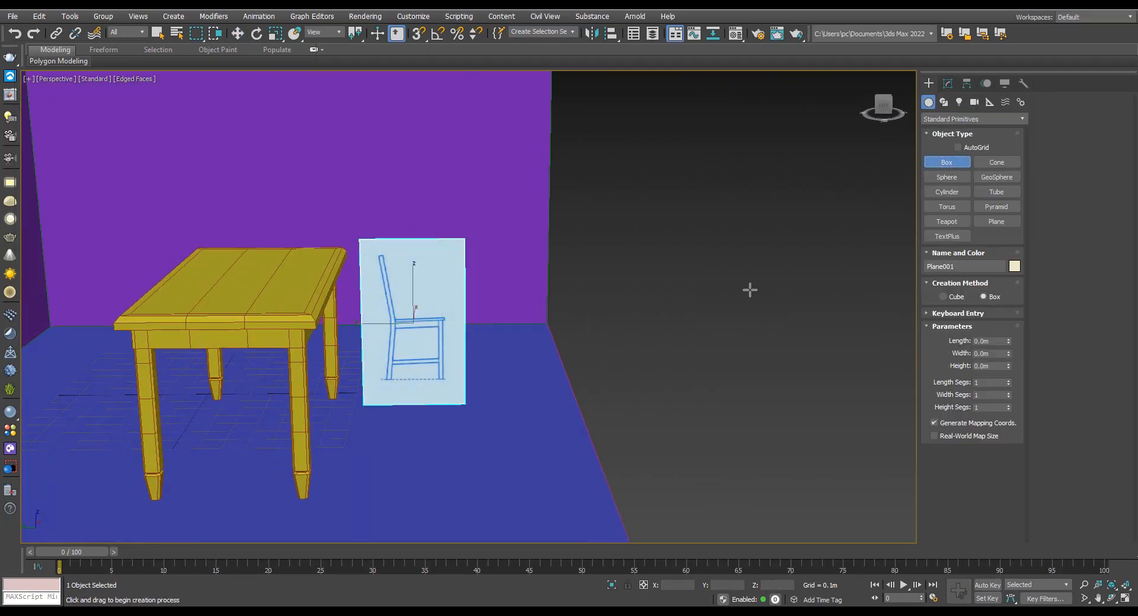
pyautogui.keyDown('alt'); pyautogui.moveTo(493, 356); pyautogui.dragTo(472, 398, button='middle'); pyautogui.keyUp('alt')
pyautogui.scroll(3, 386, 410)
pyautogui.moveTo(401, 411); pyautogui.dragTo(392, 450, button='middle')
pyautogui.keyDown('alt'); pyautogui.moveTo(392, 450); pyautogui.dragTo(401, 397, button='middle'); pyautogui.keyUp('alt')
pyautogui.scroll(2, 400, 397)
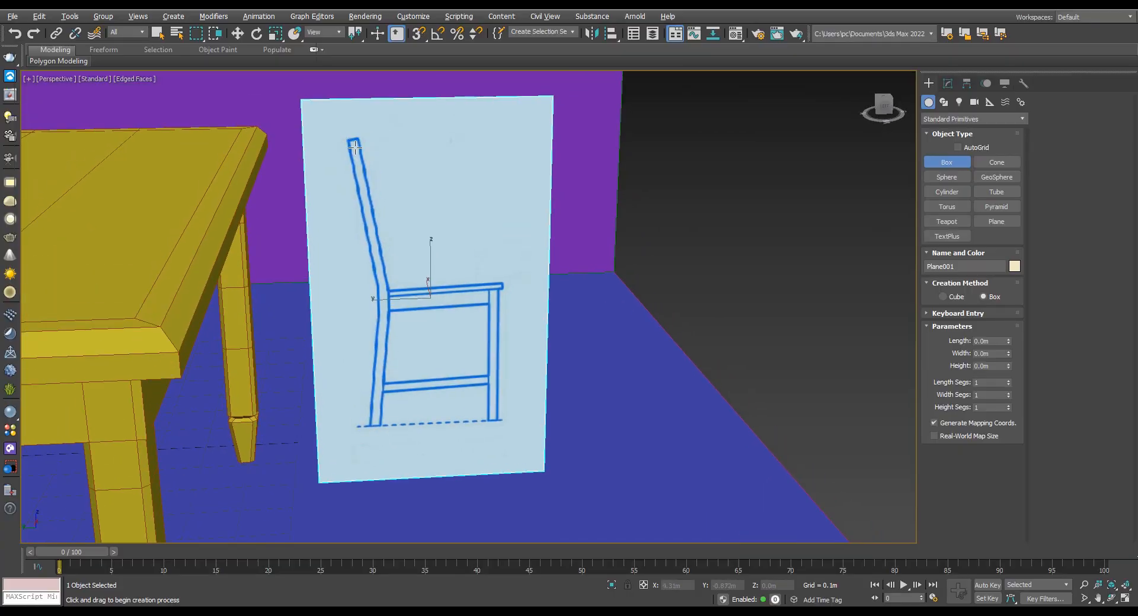
pyautogui.scroll(-2, 387, 379)
pyautogui.keyDown('alt'); pyautogui.moveTo(386, 349); pyautogui.dragTo(384, 386, button='middle'); pyautogui.keyUp('alt')
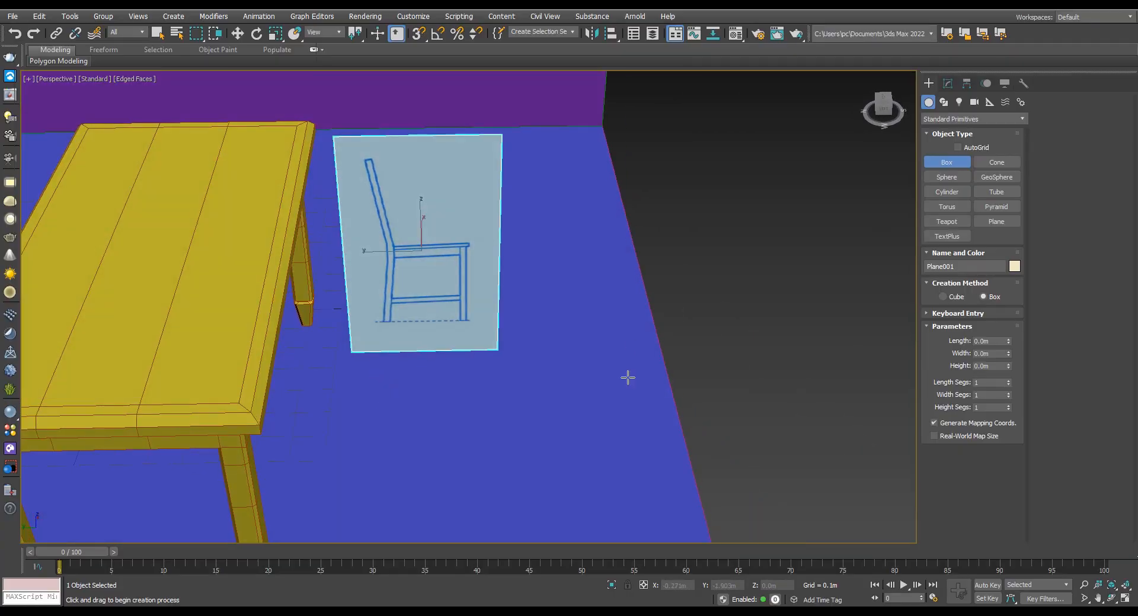
pyautogui.moveTo(384, 372); pyautogui.dragTo(394, 383)
pyautogui.click(383, 165)
pyautogui.press('w')
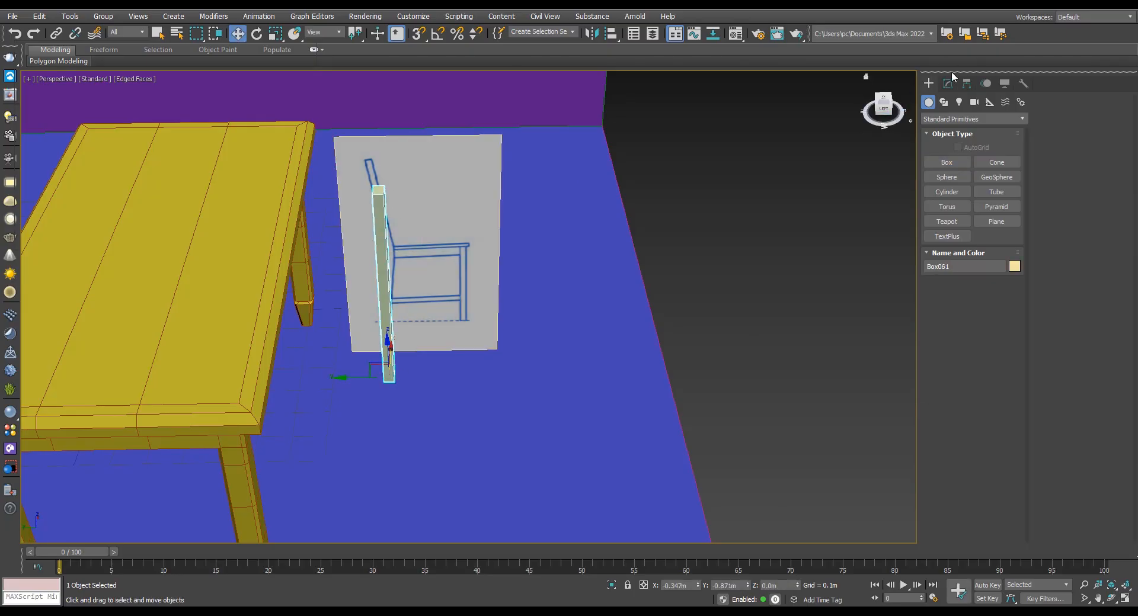
# - Set the thin box's height to 0.9 m as a measuring reference for the chair
pyautogui.click(948, 82)
pyautogui.doubleClick(989, 285)
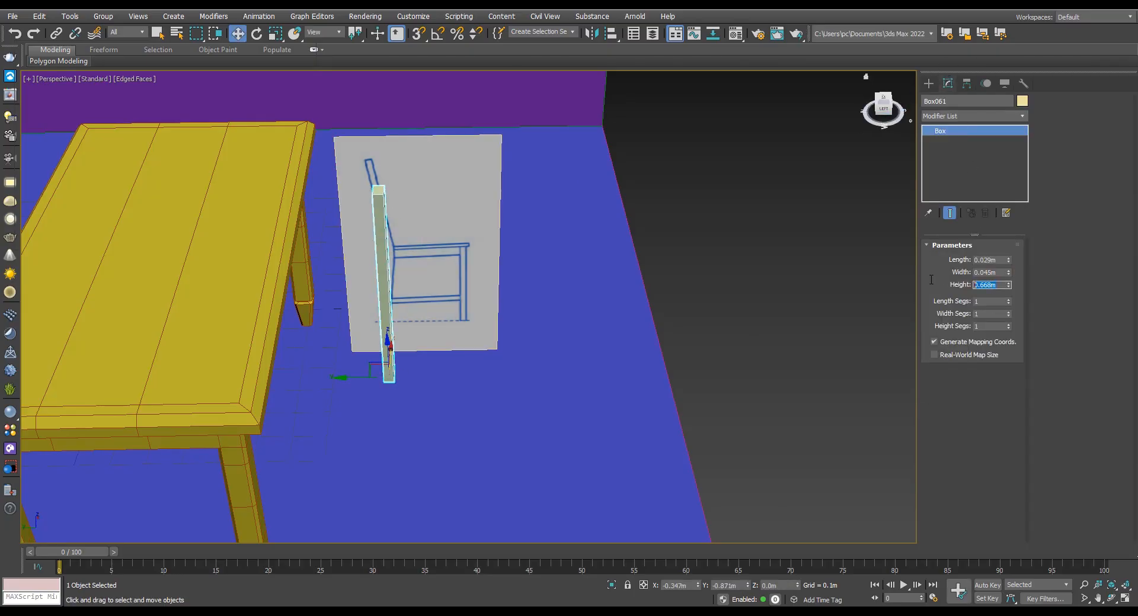
pyautogui.write('0.9')
pyautogui.press('Return')
pyautogui.moveTo(412, 259)
pyautogui.keyDown('alt'); pyautogui.mouseDown(button='middle')
pyautogui.moveTo(418, 224)
pyautogui.moveTo(428, 255)
pyautogui.mouseUp(button='middle'); pyautogui.keyUp('alt')
# - In the Left view, reposition the chair plane and scale it up towards the height of the 0.9 m box
pyautogui.click(431, 273)
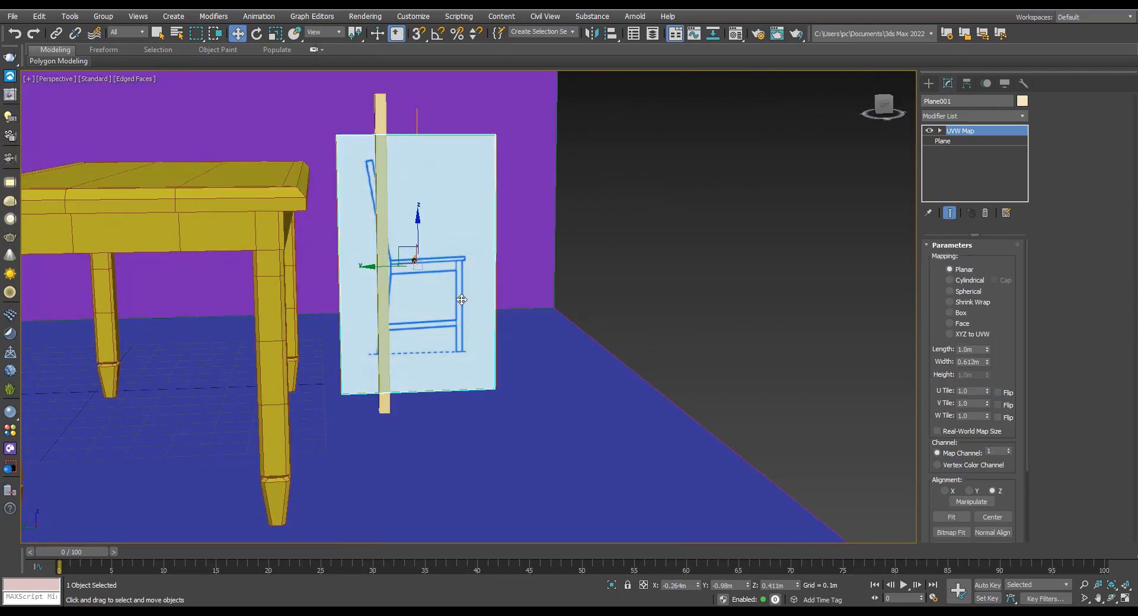
pyautogui.press('l')
pyautogui.scroll(3, 483, 323)
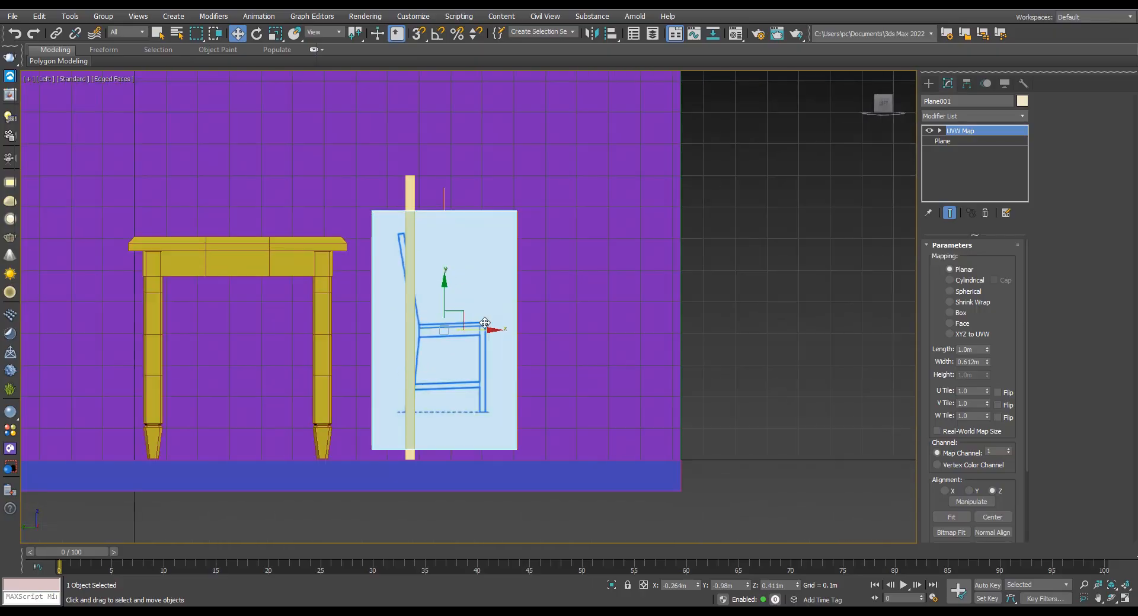
pyautogui.moveTo(494, 324); pyautogui.dragTo(525, 284)
pyautogui.press('r')
pyautogui.press('w')
pyautogui.scroll(3, 417, 215)
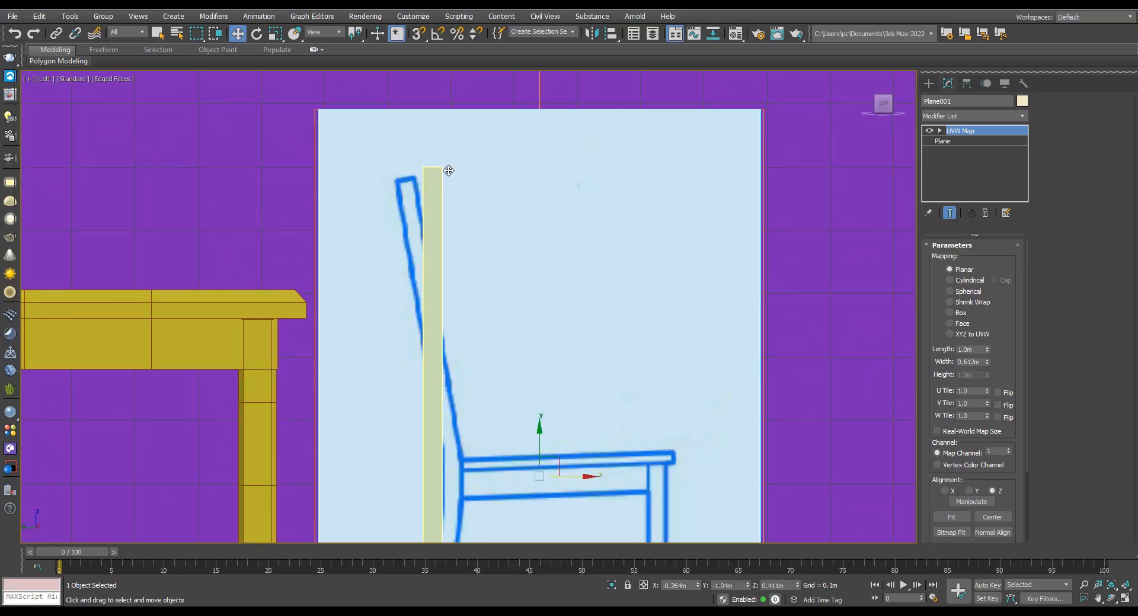
# - Fine-tune the plane's position and scale so the drawn chair stands on the floor and matches the 0.9 m box in height
pyautogui.moveTo(486, 335); pyautogui.dragTo(407, 232, button='middle')
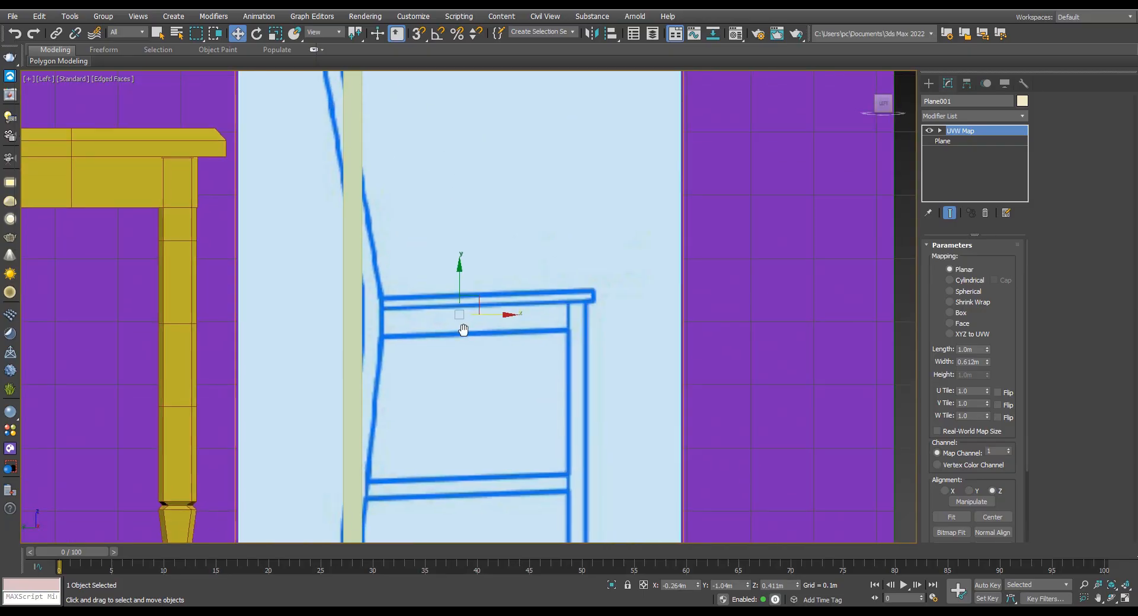
pyautogui.moveTo(485, 305); pyautogui.dragTo(462, 308, button='middle')
pyautogui.moveTo(455, 304); pyautogui.dragTo(482, 303)
pyautogui.scroll(-3, 462, 322)
pyautogui.press('r')
pyautogui.press('w')
pyautogui.press('r')
pyautogui.press('w')
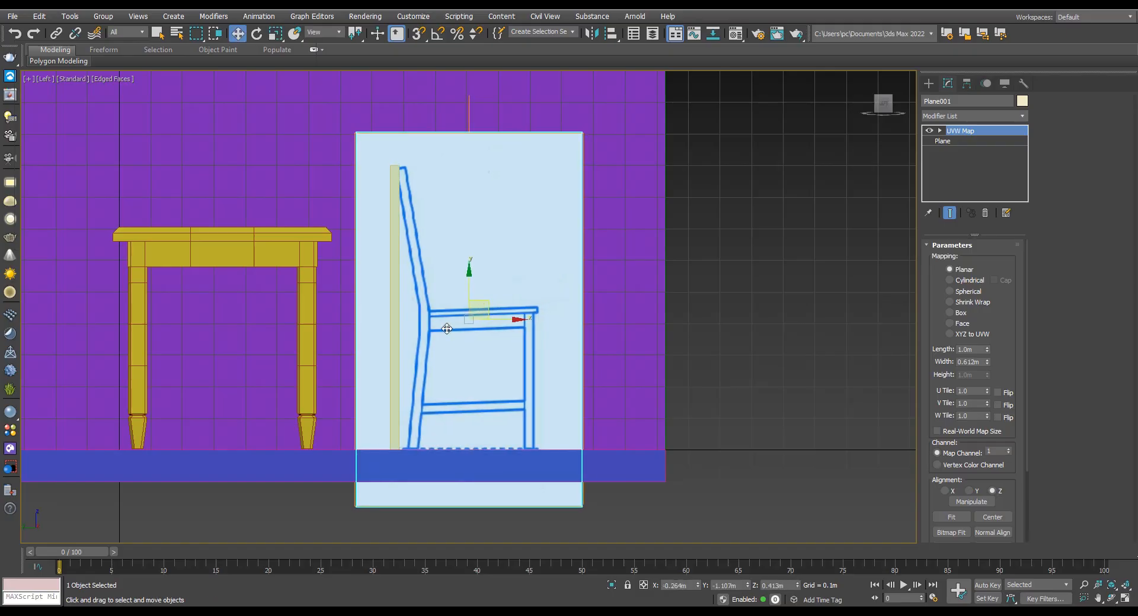
# - Back in Perspective view, move the measuring box along Y to about -1.34 m, just past the drawn seat's front edge
pyautogui.press('p')
pyautogui.keyDown('alt'); pyautogui.moveTo(447, 328); pyautogui.dragTo(485, 253, button='middle'); pyautogui.keyUp('alt')
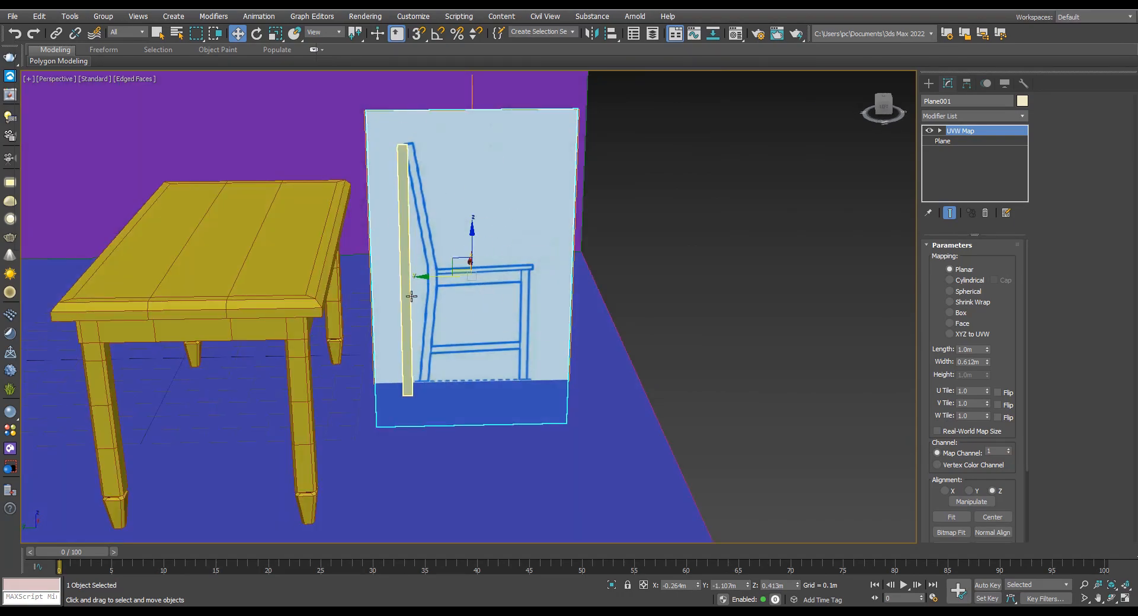
pyautogui.moveTo(442, 275)
pyautogui.keyDown('alt'); pyautogui.mouseDown(button='middle')
pyautogui.moveTo(371, 269)
pyautogui.moveTo(432, 264)
pyautogui.mouseUp(button='middle'); pyautogui.keyUp('alt')
pyautogui.click(402, 240)
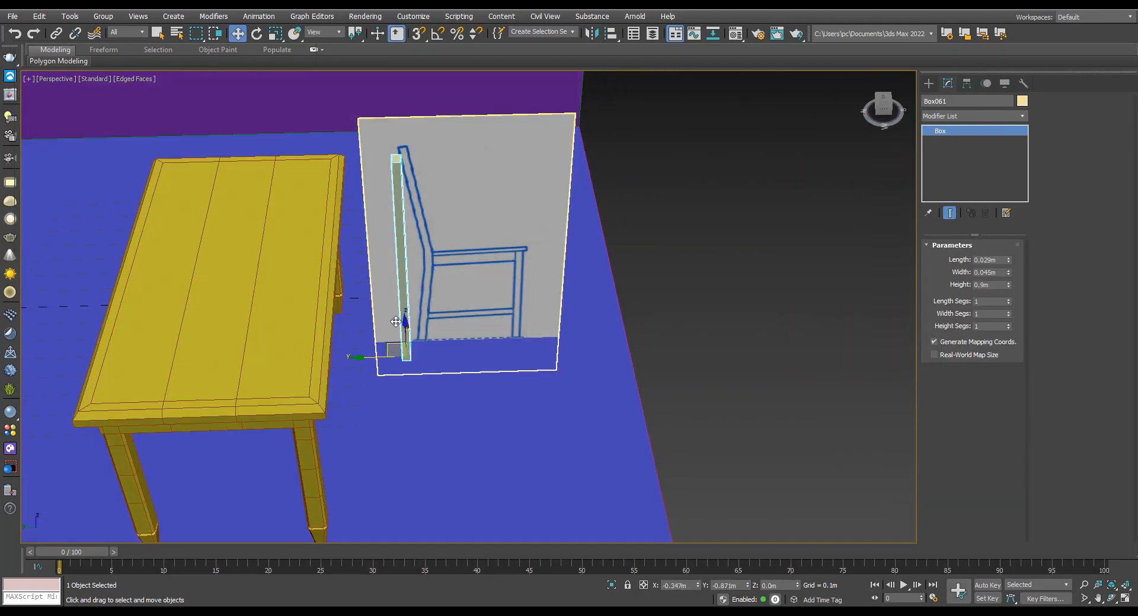
pyautogui.moveTo(379, 353); pyautogui.dragTo(498, 350)
pyautogui.keyDown('alt'); pyautogui.moveTo(498, 350); pyautogui.dragTo(509, 325, button='middle'); pyautogui.keyUp('alt')
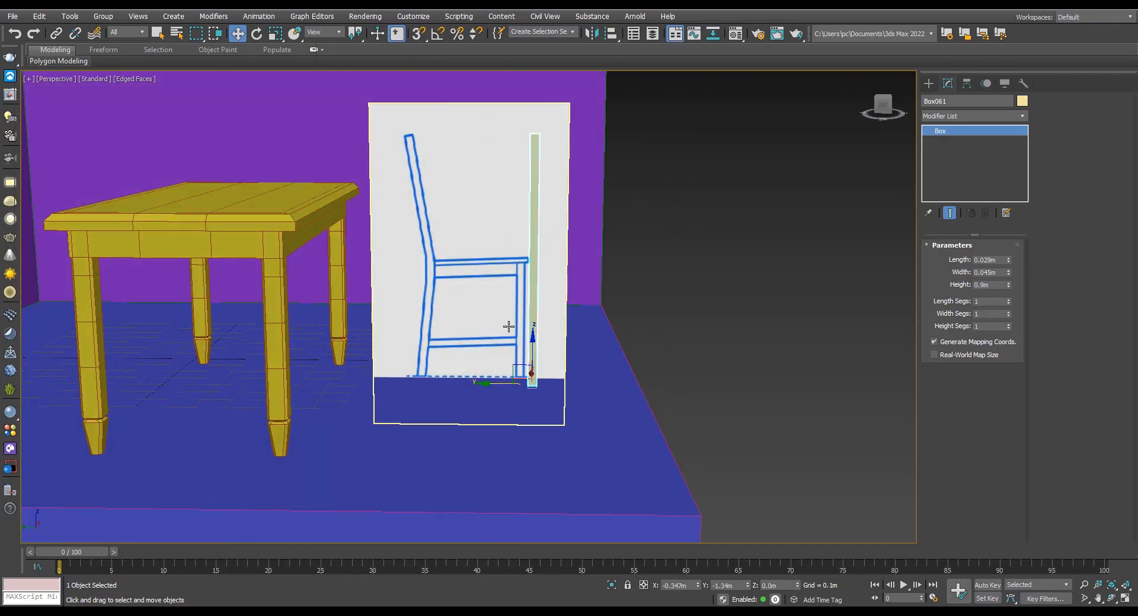
# - Copy the chair plane while rotating it about 90° around the vertical axis, and set the copy's Z rotation to 0
pyautogui.click(424, 215)
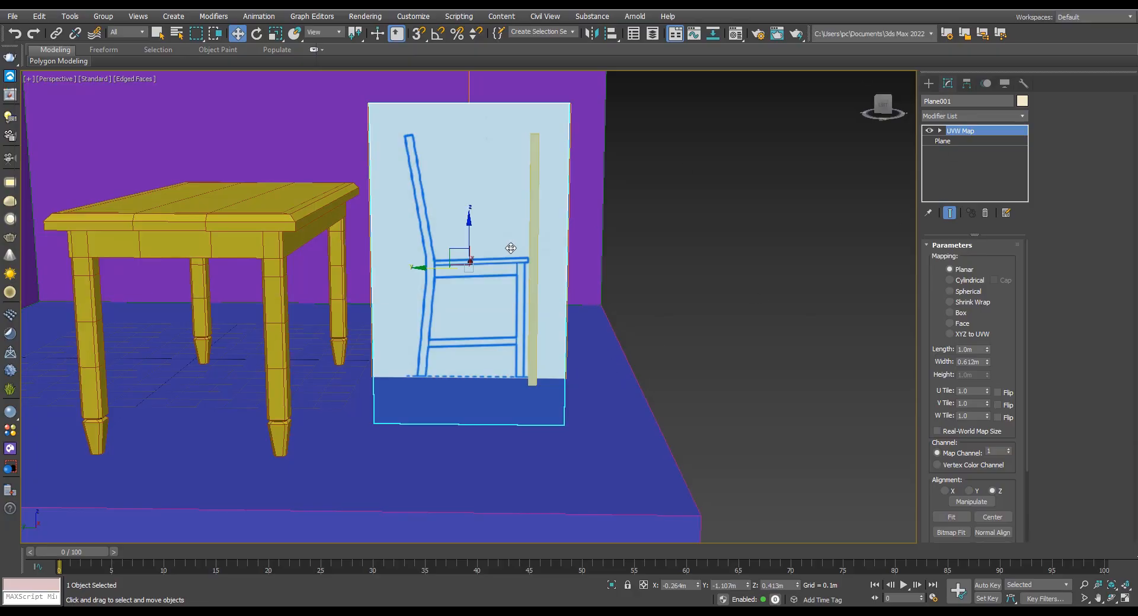
pyautogui.keyDown('alt'); pyautogui.moveTo(511, 248); pyautogui.dragTo(492, 323, button='middle'); pyautogui.keyUp('alt')
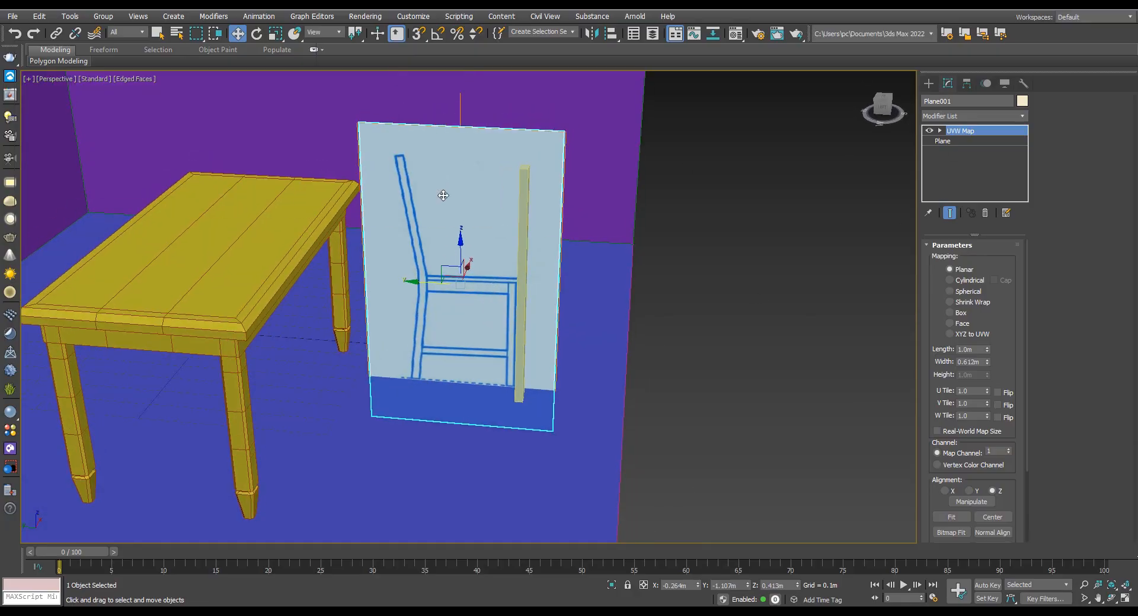
pyautogui.press('e')
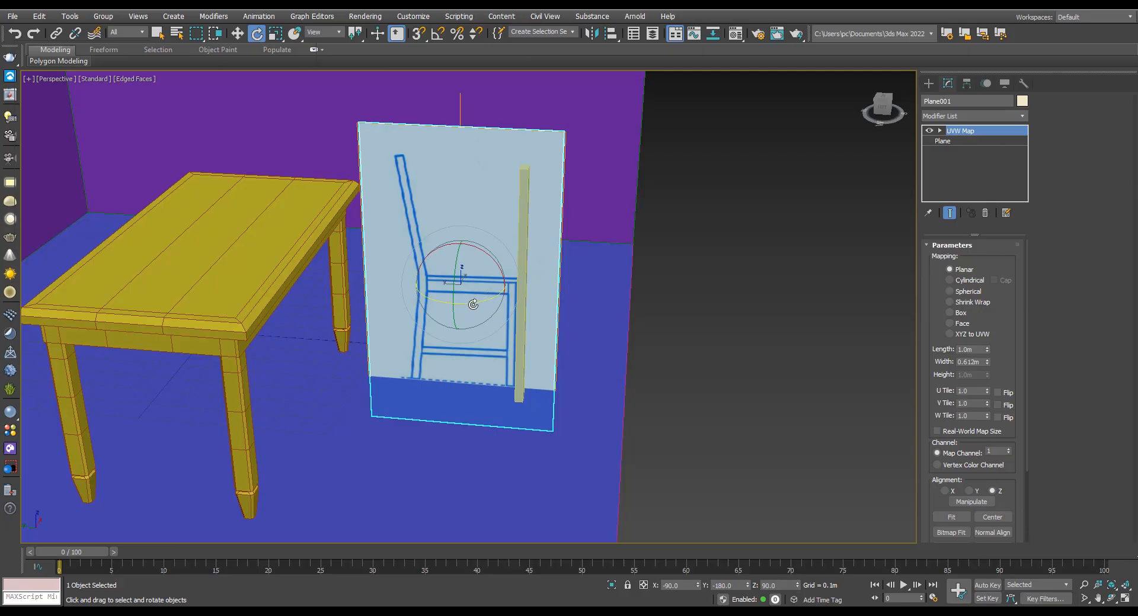
pyautogui.keyDown('shift'); pyautogui.moveTo(471, 305); pyautogui.dragTo(576, 294); pyautogui.keyUp('shift')
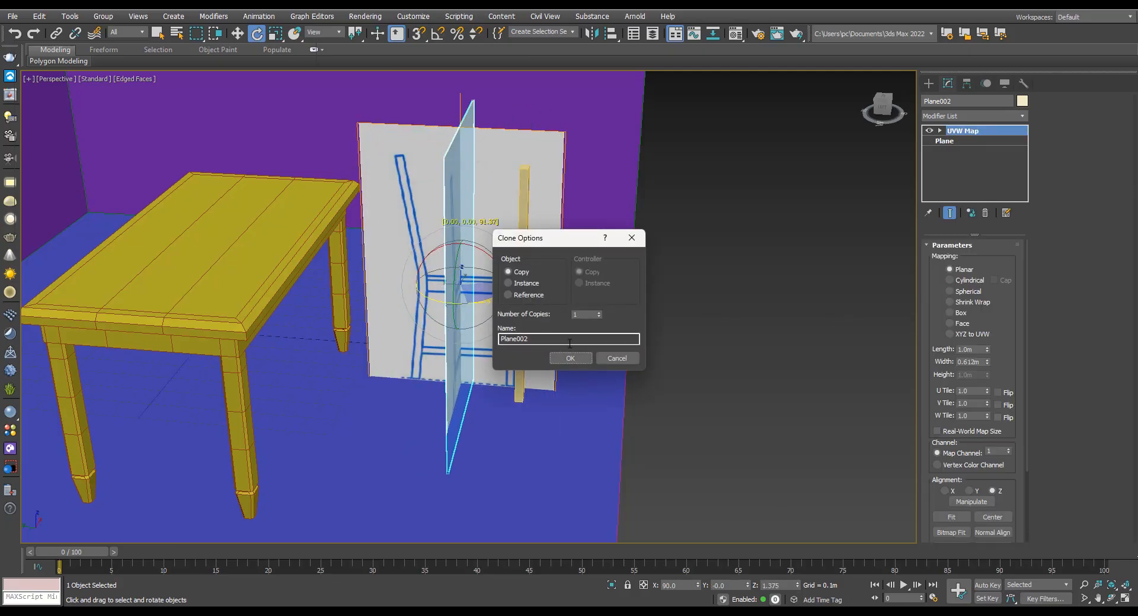
pyautogui.click(572, 358)
pyautogui.doubleClick(785, 587)
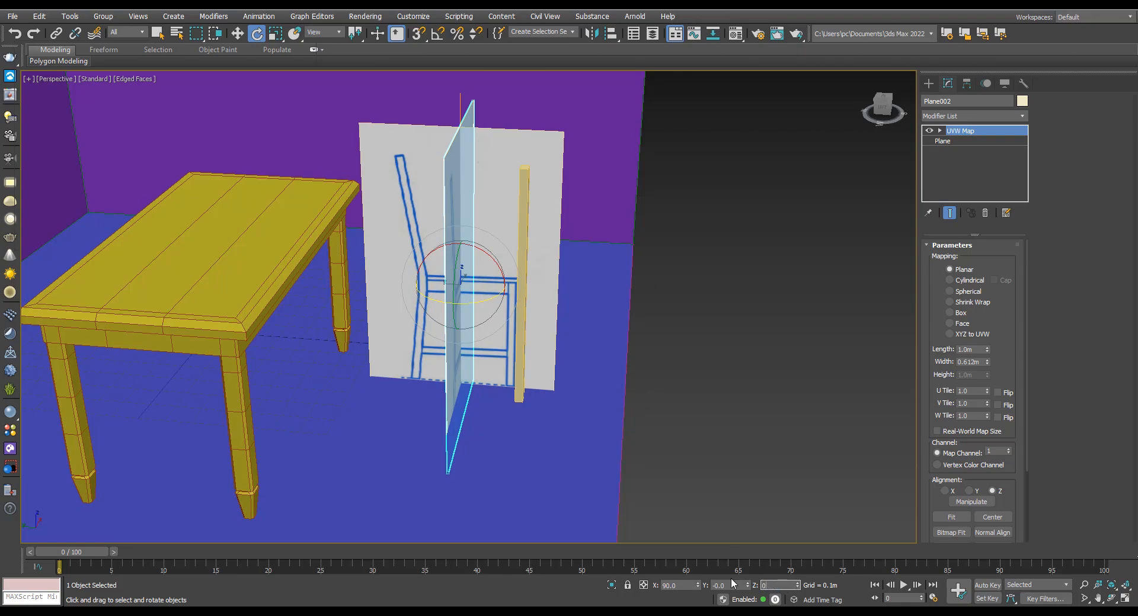
pyautogui.write('0')
pyautogui.press('Return')
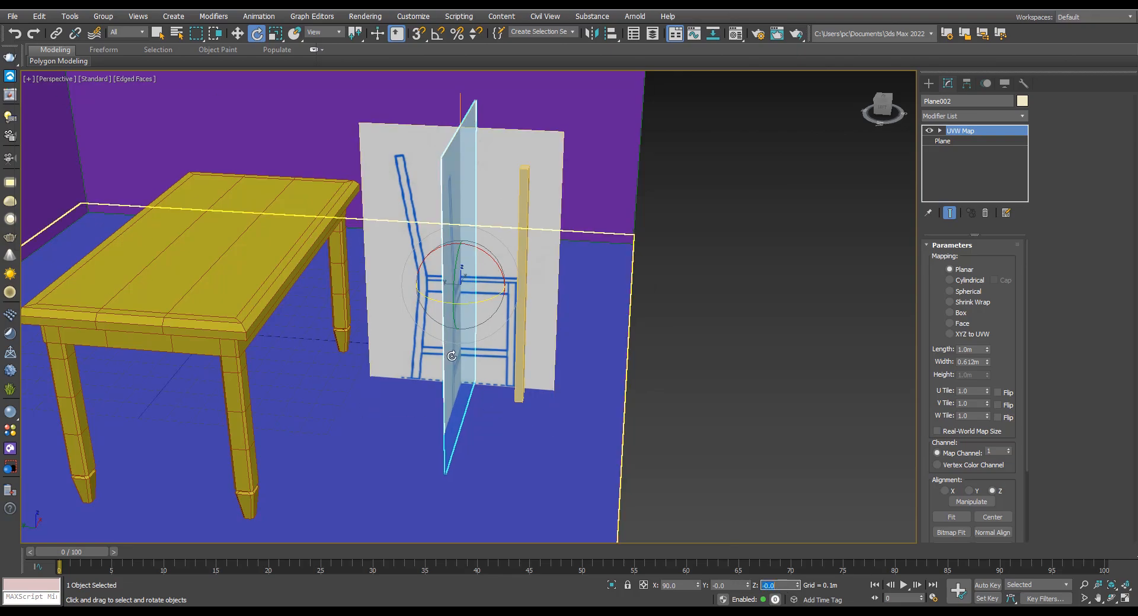
# - Move the copied plane to about X -0.648 m, Y -0.794 m so it meets the side-view plane's edge at a corner
pyautogui.keyDown('alt'); pyautogui.moveTo(486, 273); pyautogui.dragTo(515, 314, button='middle'); pyautogui.keyUp('alt')
pyautogui.press('w')
pyautogui.moveTo(448, 266); pyautogui.dragTo(359, 388)
pyautogui.keyDown('alt'); pyautogui.moveTo(358, 388); pyautogui.dragTo(403, 298, button='middle'); pyautogui.keyUp('alt')
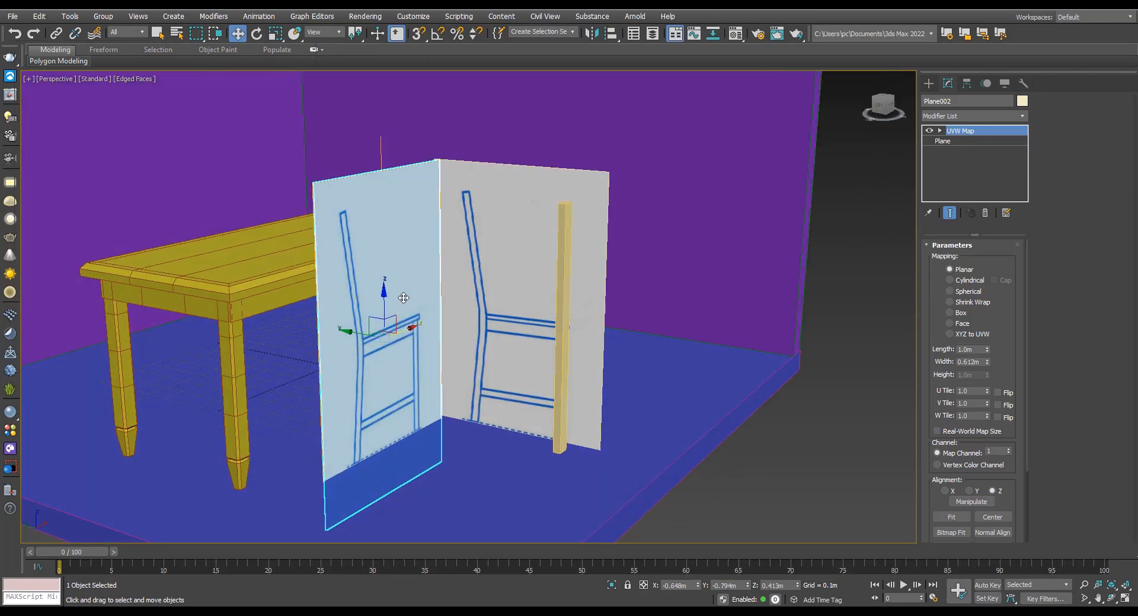
# - Copy Material #1 to the second sample slot and load skami_wina_xedi from File Explorer as the copy's diffuse map
pyautogui.click(733, 35)
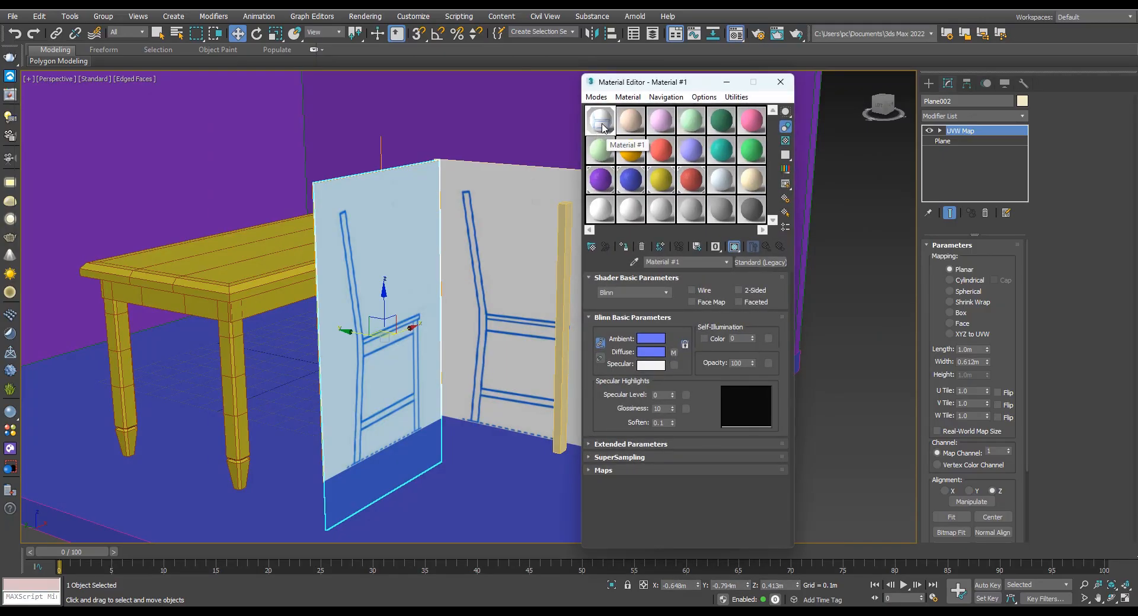
pyautogui.moveTo(601, 122); pyautogui.dragTo(631, 129)
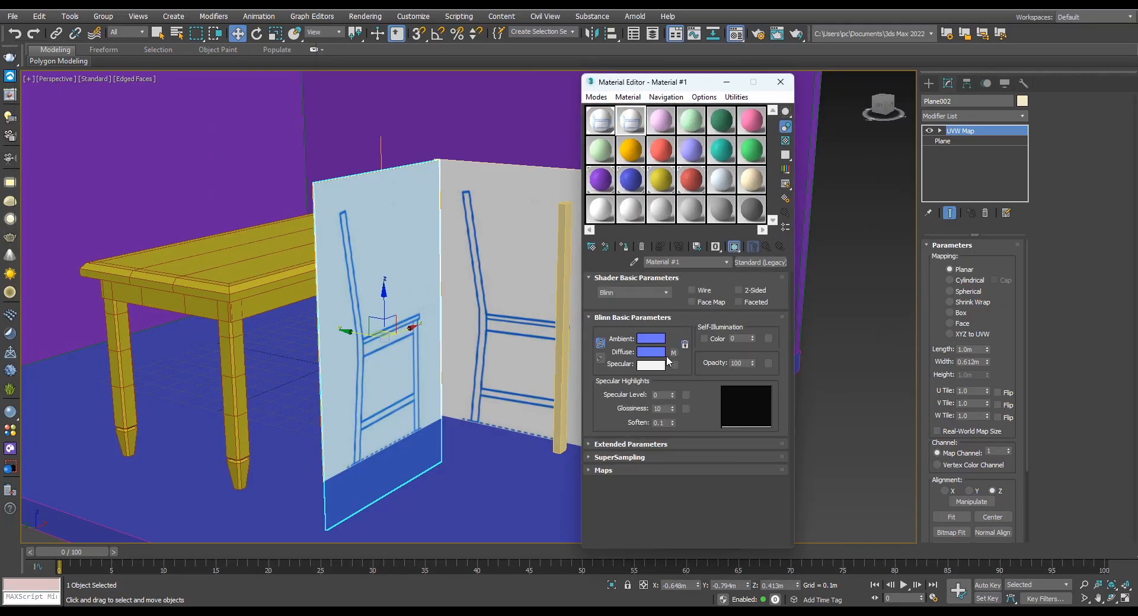
pyautogui.hotkey('alt', 'Tab')
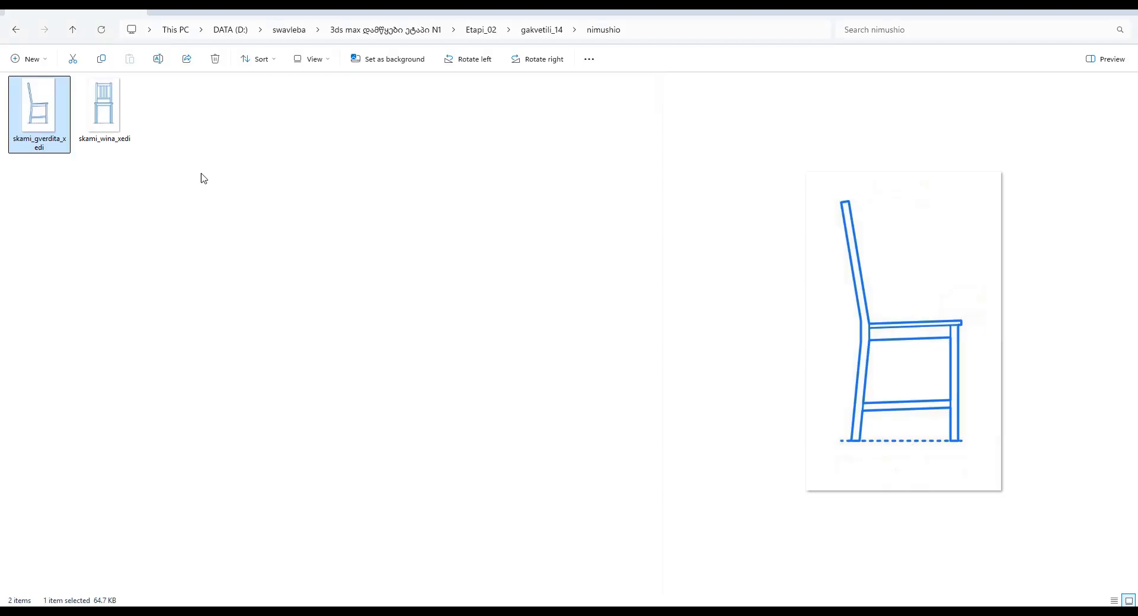
pyautogui.moveTo(131, 134); pyautogui.dragTo(679, 358)
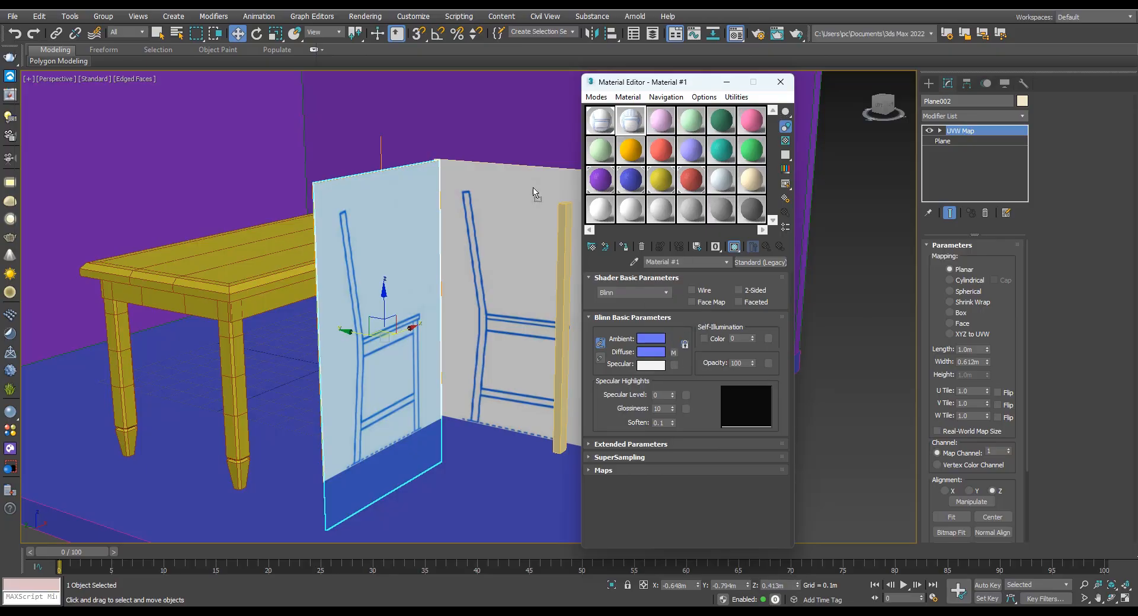
# - Assign the front-view material to the copied plane, renaming it Material #2, and close the Material Editor
pyautogui.moveTo(356, 258); pyautogui.dragTo(357, 258)
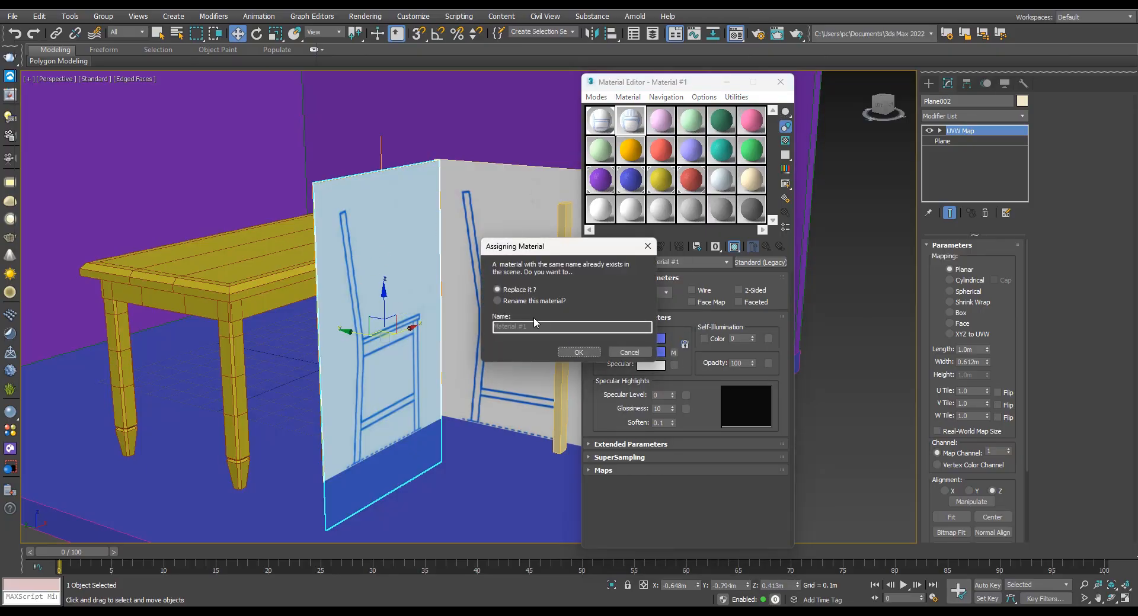
pyautogui.click(508, 303)
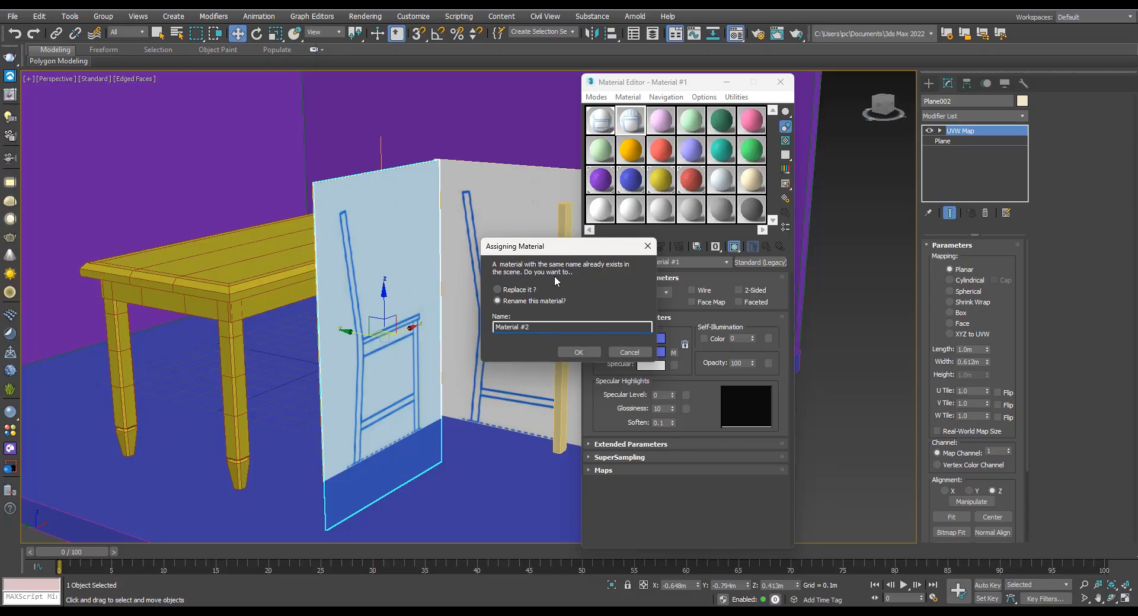
pyautogui.moveTo(588, 240); pyautogui.dragTo(628, 221)
pyautogui.click(618, 334)
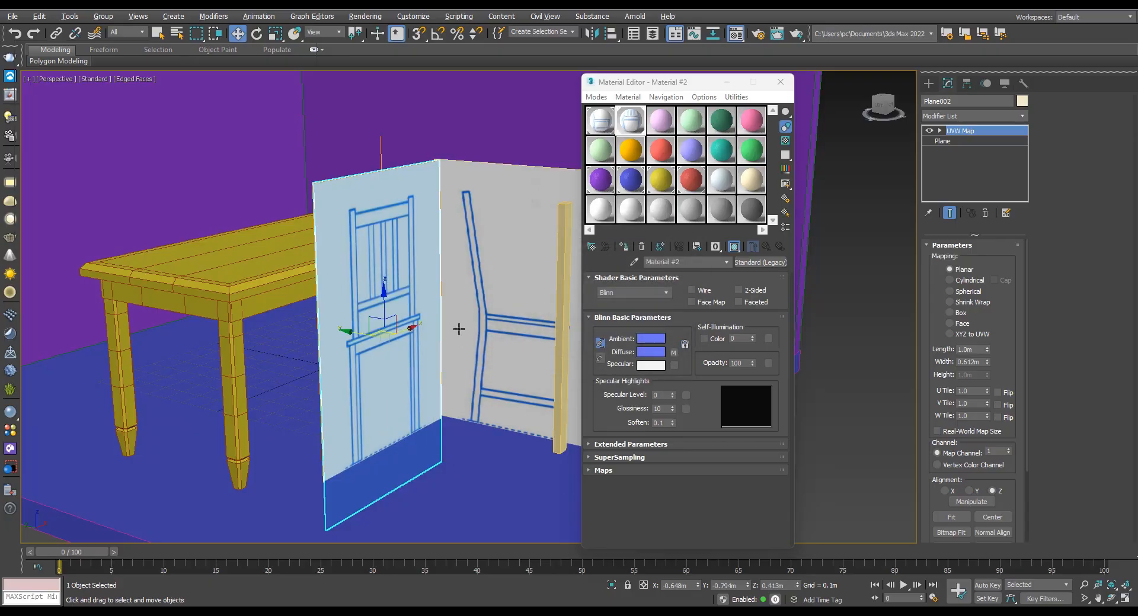
pyautogui.keyDown('alt'); pyautogui.moveTo(457, 325); pyautogui.dragTo(510, 223, button='middle'); pyautogui.keyUp('alt')
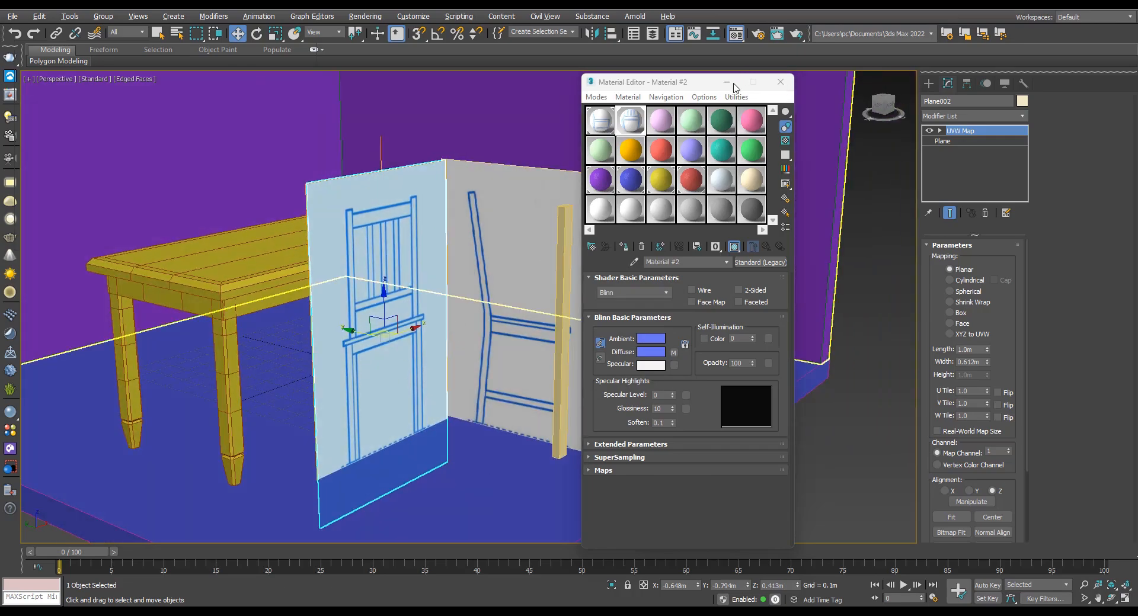
pyautogui.click(779, 82)
pyautogui.keyDown('alt'); pyautogui.moveTo(533, 326); pyautogui.dragTo(378, 350, button='middle'); pyautogui.keyUp('alt')
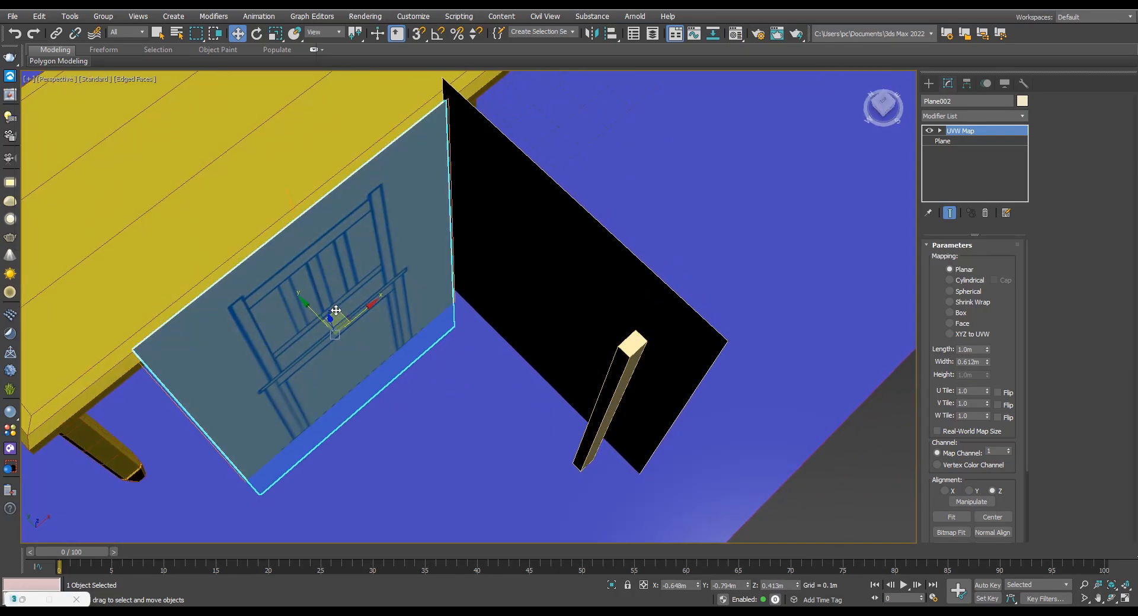
# - Move the front-view plane to about X -0.446 m, Y -0.881 m, comparing its chair drawing with the side-view plane
pyautogui.moveTo(336, 310); pyautogui.dragTo(396, 305)
pyautogui.keyDown('alt'); pyautogui.moveTo(396, 304); pyautogui.dragTo(475, 153, button='middle'); pyautogui.keyUp('alt')
pyautogui.scroll(5, 429, 137)
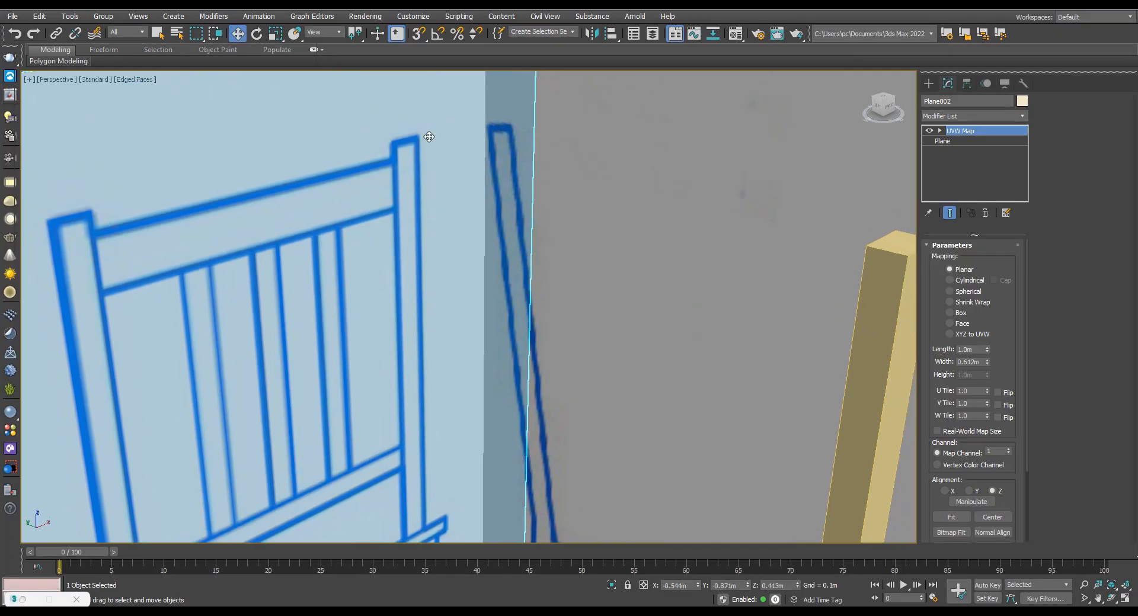
pyautogui.scroll(2, 428, 137)
pyautogui.scroll(-6, 536, 129)
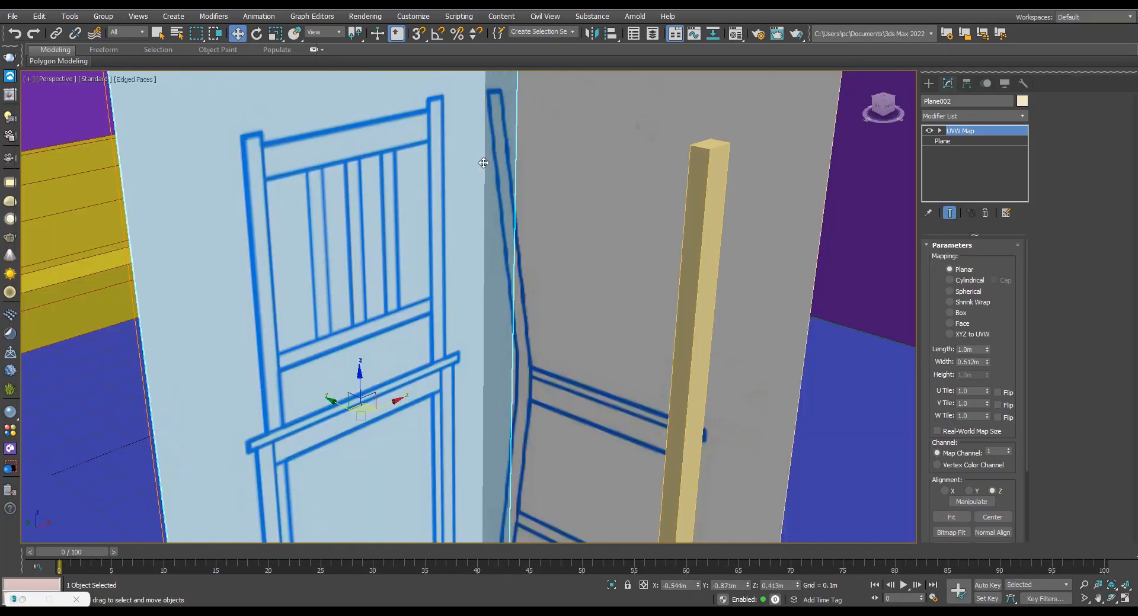
pyautogui.keyDown('alt'); pyautogui.moveTo(482, 162); pyautogui.dragTo(376, 454, button='middle'); pyautogui.keyUp('alt')
pyautogui.moveTo(376, 454); pyautogui.dragTo(437, 424)
pyautogui.keyDown('alt'); pyautogui.moveTo(457, 356); pyautogui.dragTo(499, 278, button='middle'); pyautogui.keyUp('alt')
pyautogui.scroll(6, 510, 134)
pyautogui.scroll(-3, 487, 215)
pyautogui.scroll(-5, 487, 215)
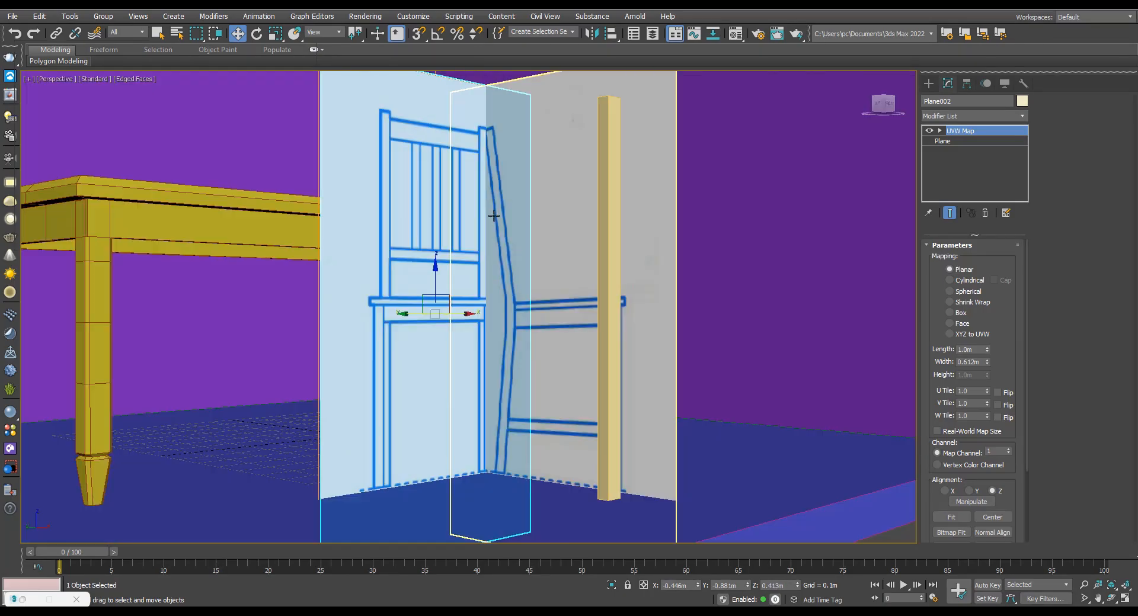
# - Move the front-view plane along X to about -0.61 m, near the side-view plane's edge
pyautogui.keyDown('alt'); pyautogui.moveTo(487, 215); pyautogui.dragTo(439, 272, button='middle'); pyautogui.keyUp('alt')
pyautogui.press('r')
pyautogui.keyDown('alt'); pyautogui.moveTo(392, 307); pyautogui.dragTo(423, 308, button='middle'); pyautogui.keyUp('alt')
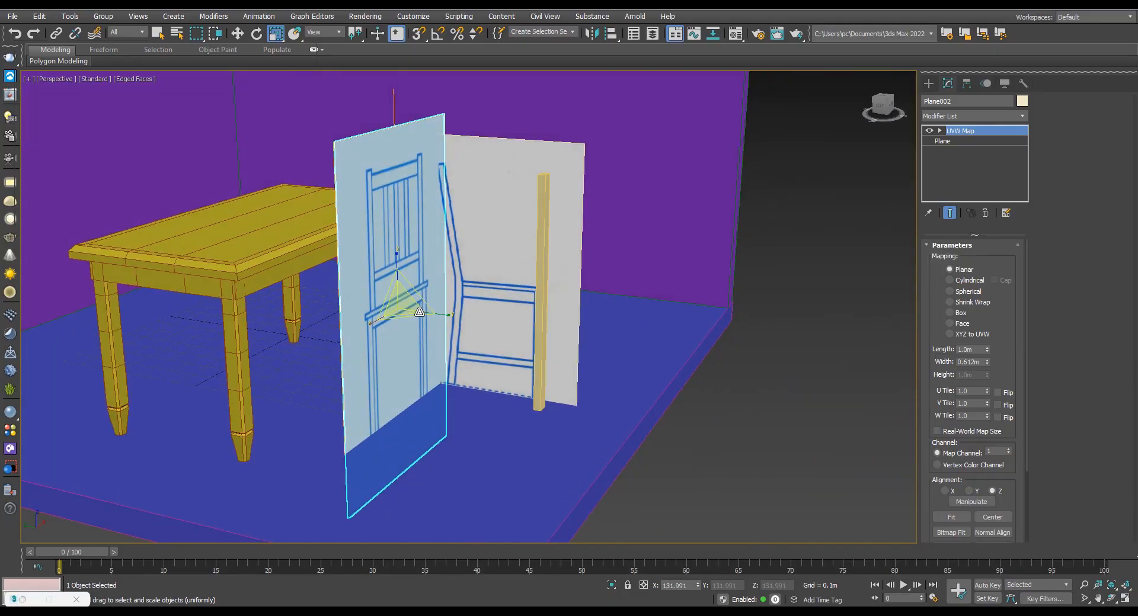
pyautogui.press('w')
pyautogui.moveTo(381, 307); pyautogui.dragTo(365, 305)
pyautogui.keyDown('alt'); pyautogui.moveTo(418, 292); pyautogui.dragTo(438, 317, button='middle'); pyautogui.keyUp('alt')
pyautogui.scroll(4, 385, 194)
pyautogui.scroll(-4, 438, 317)
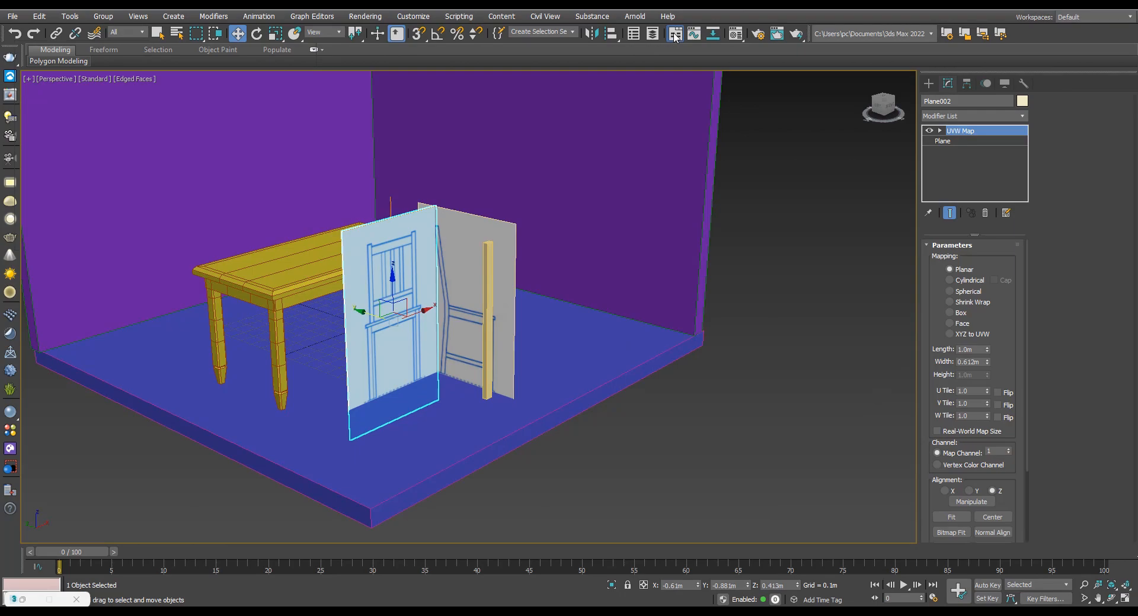
# - Hide the otaxi and magida layers in the Layer Explorer and minimise the explorer
pyautogui.click(653, 35)
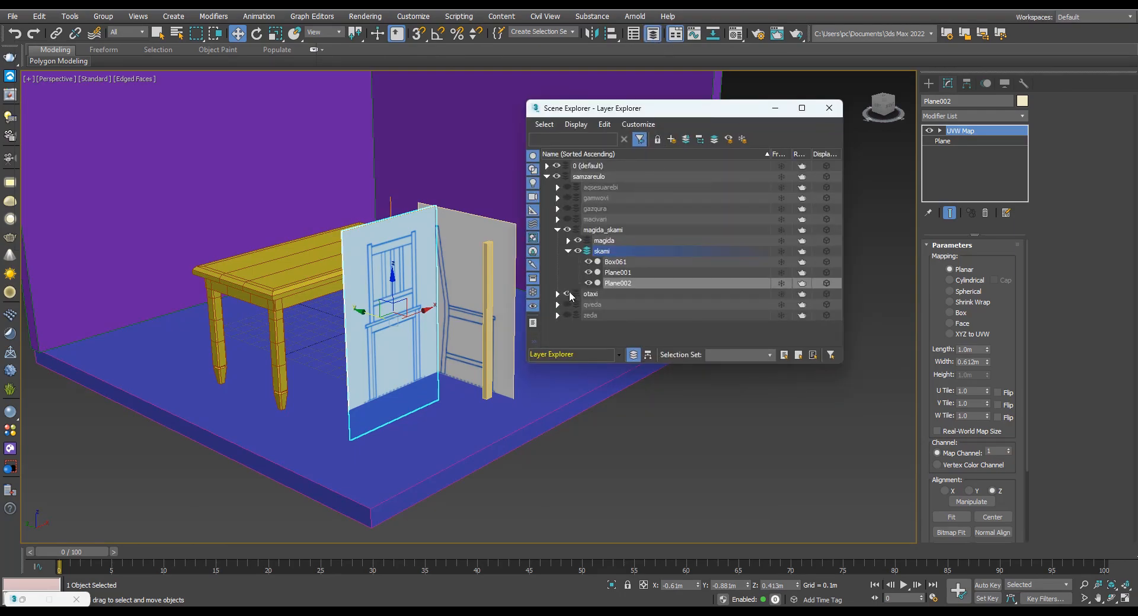
pyautogui.moveTo(672, 110); pyautogui.dragTo(741, 103)
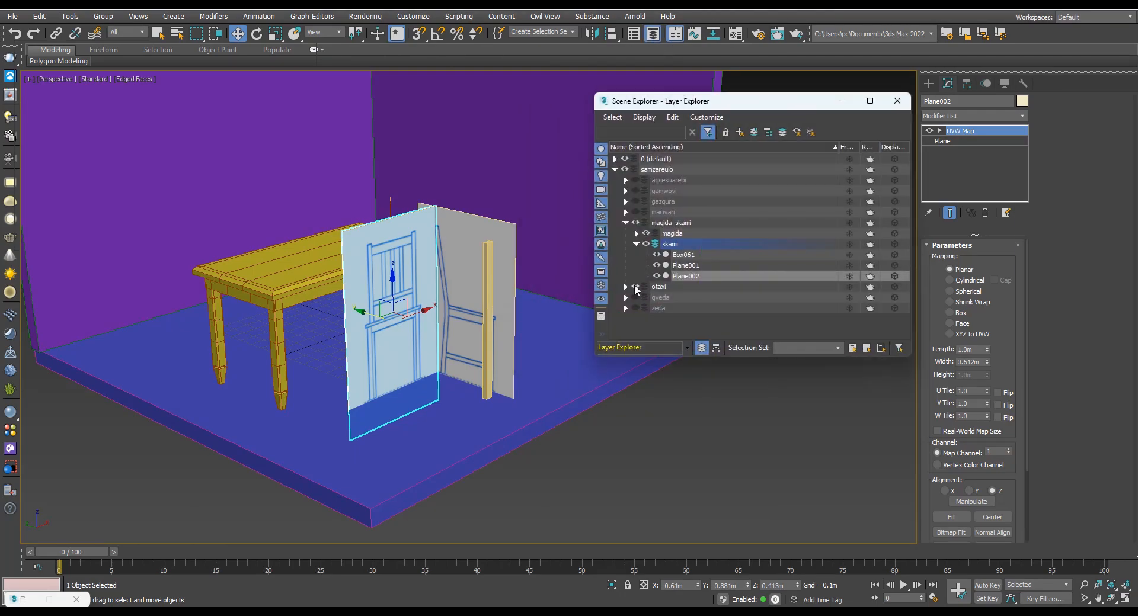
pyautogui.click(634, 287)
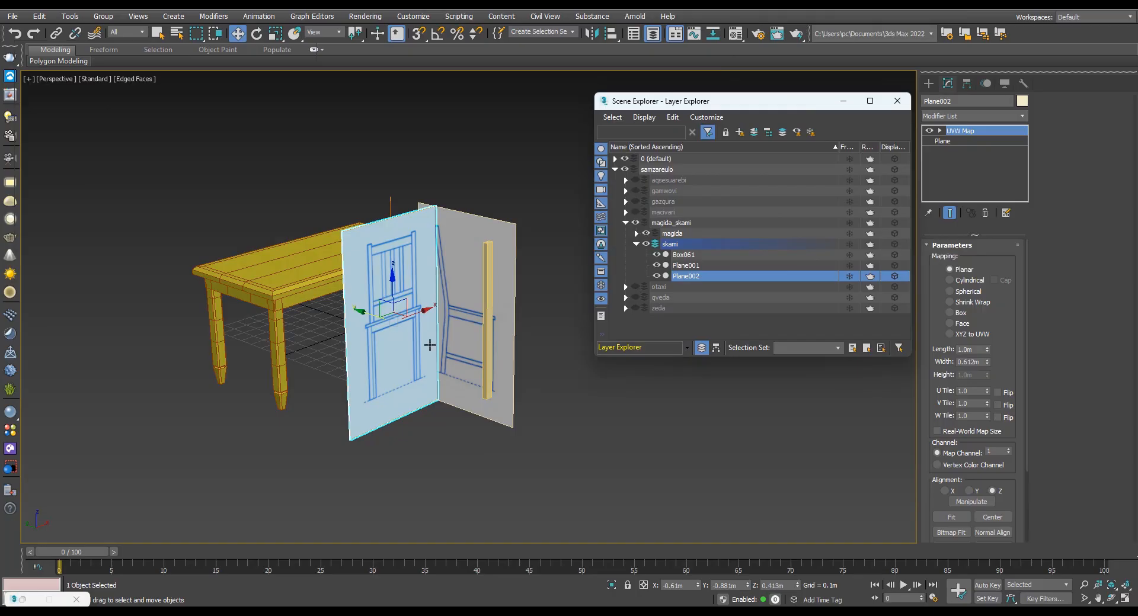
pyautogui.click(646, 234)
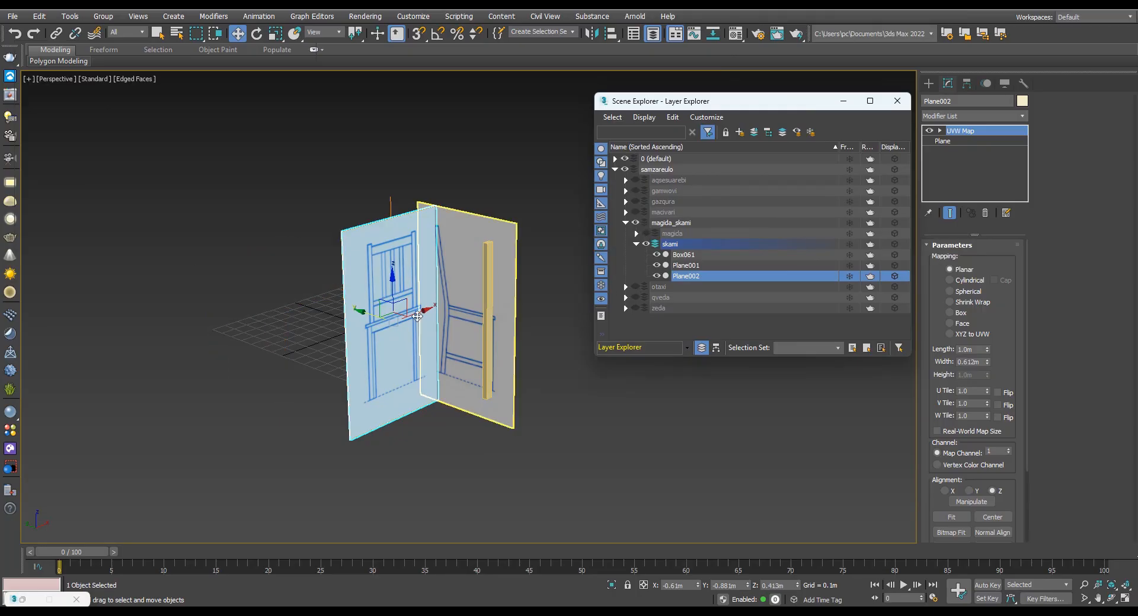
pyautogui.keyDown('alt'); pyautogui.moveTo(438, 312); pyautogui.dragTo(456, 231, button='middle'); pyautogui.keyUp('alt')
pyautogui.keyDown('alt'); pyautogui.moveTo(436, 356); pyautogui.dragTo(448, 390, button='middle'); pyautogui.keyUp('alt')
pyautogui.click(843, 102)
# - Move the 0.9 m reference box clear of the side-view plane, to about X -0.347 m, Y -1.614 m
pyautogui.click(481, 314)
pyautogui.moveTo(451, 393); pyautogui.dragTo(500, 399)
pyautogui.keyDown('alt'); pyautogui.moveTo(592, 394); pyautogui.dragTo(556, 386, button='middle'); pyautogui.keyUp('alt')
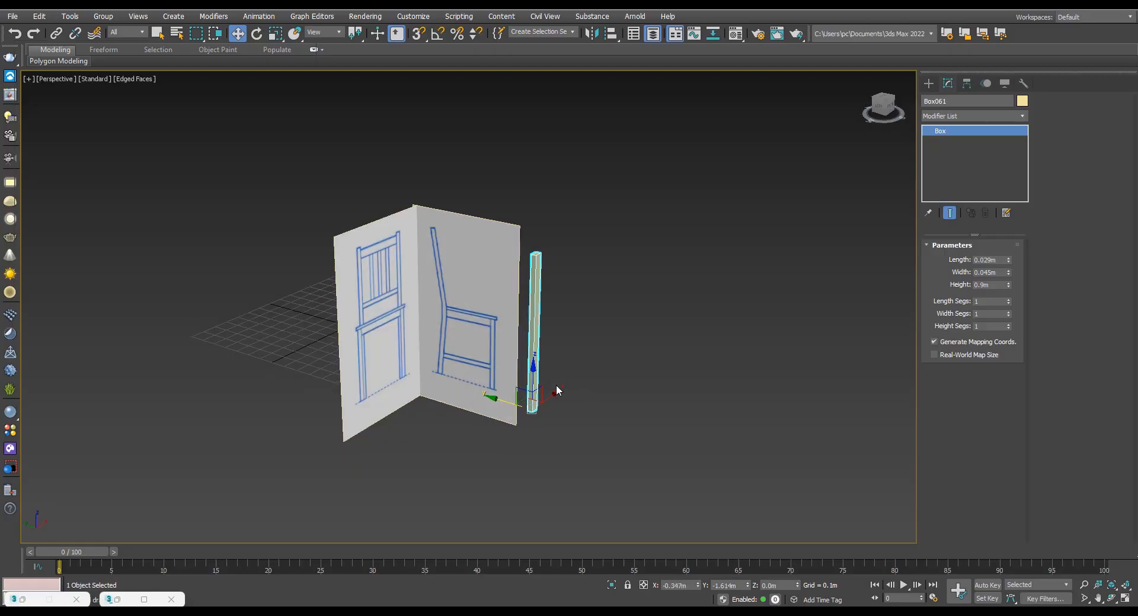
# - Examine how the two chair planes appear in the left, front and perspective views
pyautogui.press('l')
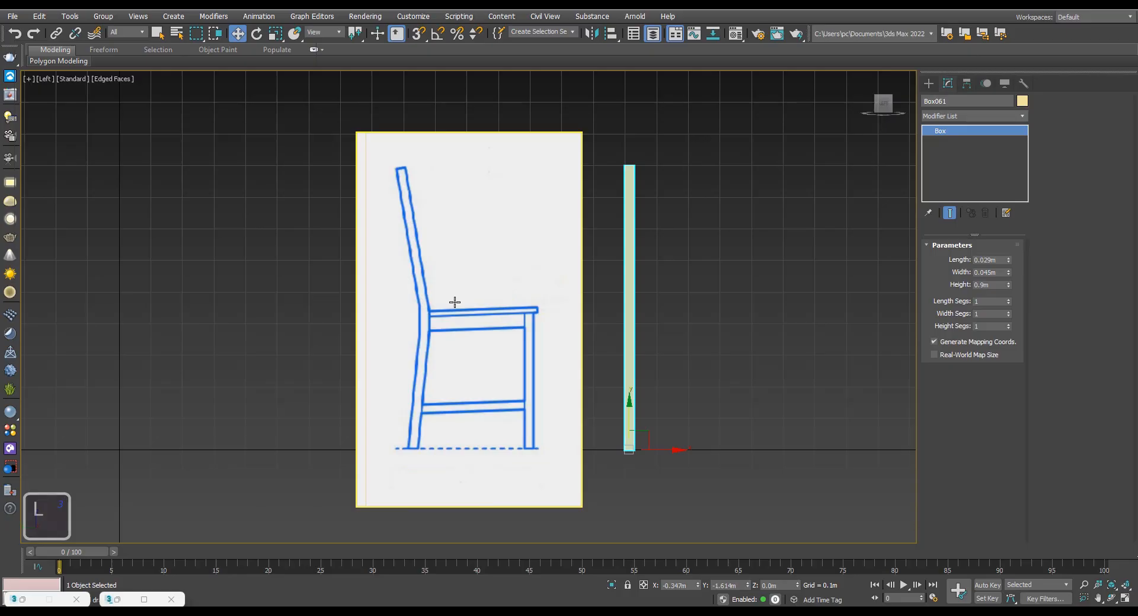
pyautogui.press('f')
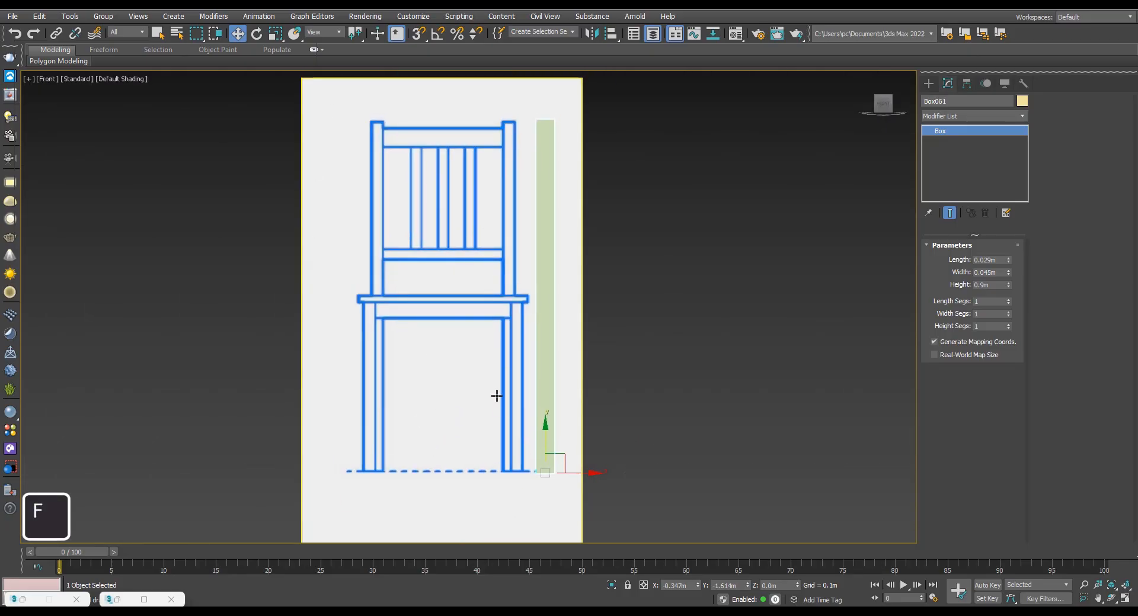
pyautogui.press('p')
pyautogui.scroll(-6, 476, 346)
pyautogui.keyDown('alt'); pyautogui.moveTo(493, 336); pyautogui.dragTo(459, 337, button='middle'); pyautogui.keyUp('alt')
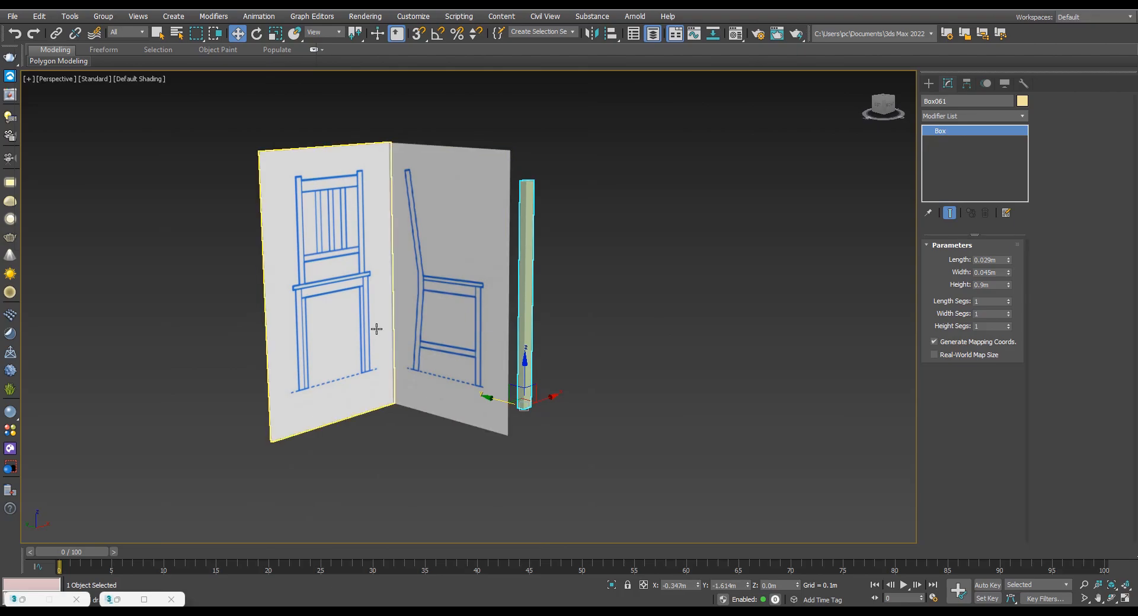
pyautogui.keyDown('alt'); pyautogui.moveTo(376, 329); pyautogui.dragTo(400, 327, button='middle'); pyautogui.keyUp('alt')
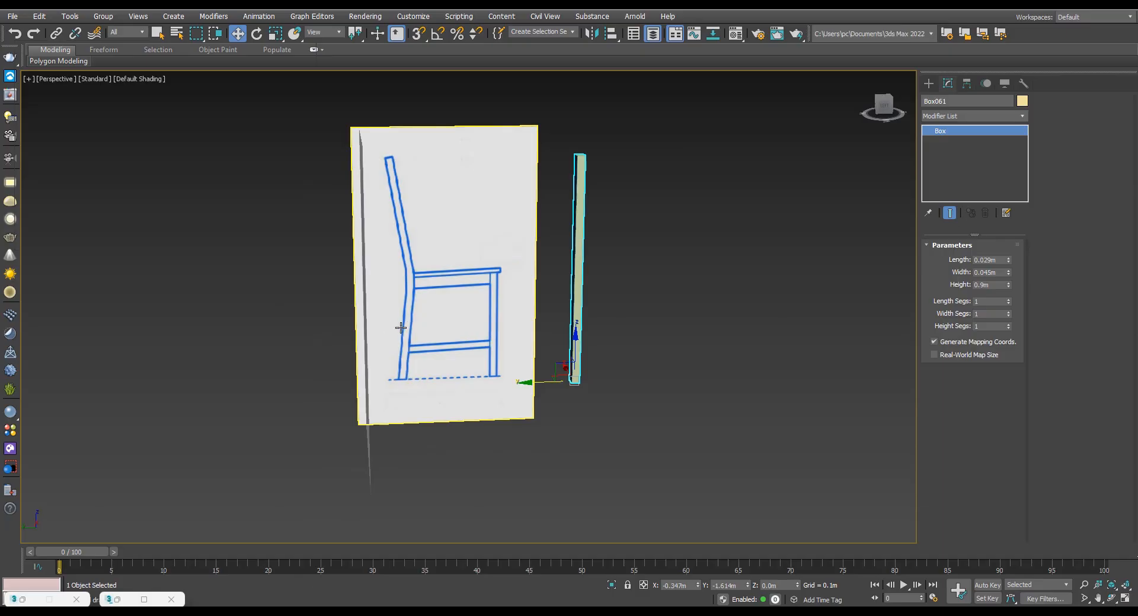
pyautogui.keyDown('alt'); pyautogui.moveTo(409, 284); pyautogui.dragTo(437, 224, button='middle'); pyautogui.keyUp('alt')
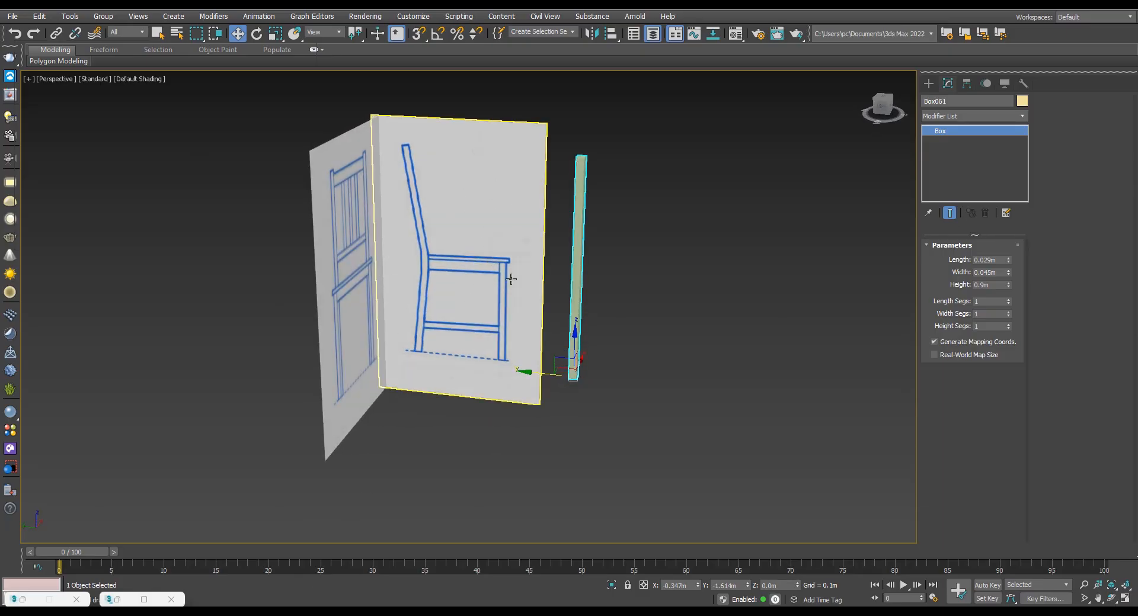
pyautogui.keyDown('alt'); pyautogui.moveTo(533, 300); pyautogui.dragTo(487, 304, button='middle'); pyautogui.keyUp('alt')
# - Try rotating both chair planes and the box together about the vertical axis, undo the rotation and clear the selection
pyautogui.keyDown('ctrl'); pyautogui.click(374, 289); pyautogui.keyUp('ctrl')
pyautogui.keyDown('ctrl'); pyautogui.click(464, 270); pyautogui.keyUp('ctrl')
pyautogui.press('e')
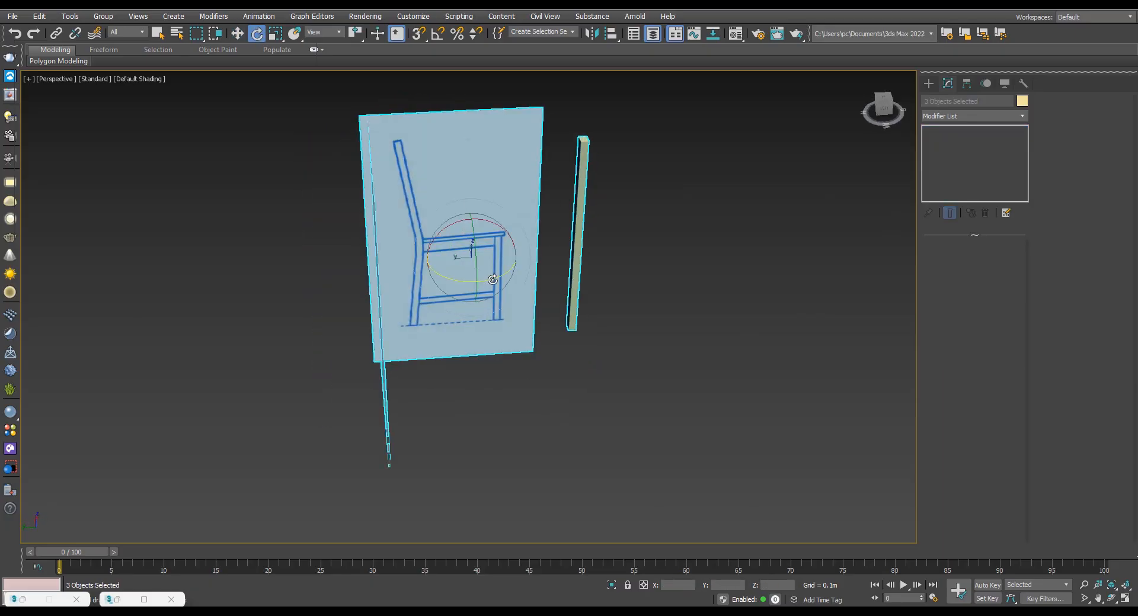
pyautogui.moveTo(493, 277); pyautogui.dragTo(387, 313)
pyautogui.hotkey('ctrl', 'z')
pyautogui.keyDown('alt'); pyautogui.moveTo(486, 298); pyautogui.dragTo(462, 324, button='middle'); pyautogui.keyUp('alt')
pyautogui.click(473, 419)
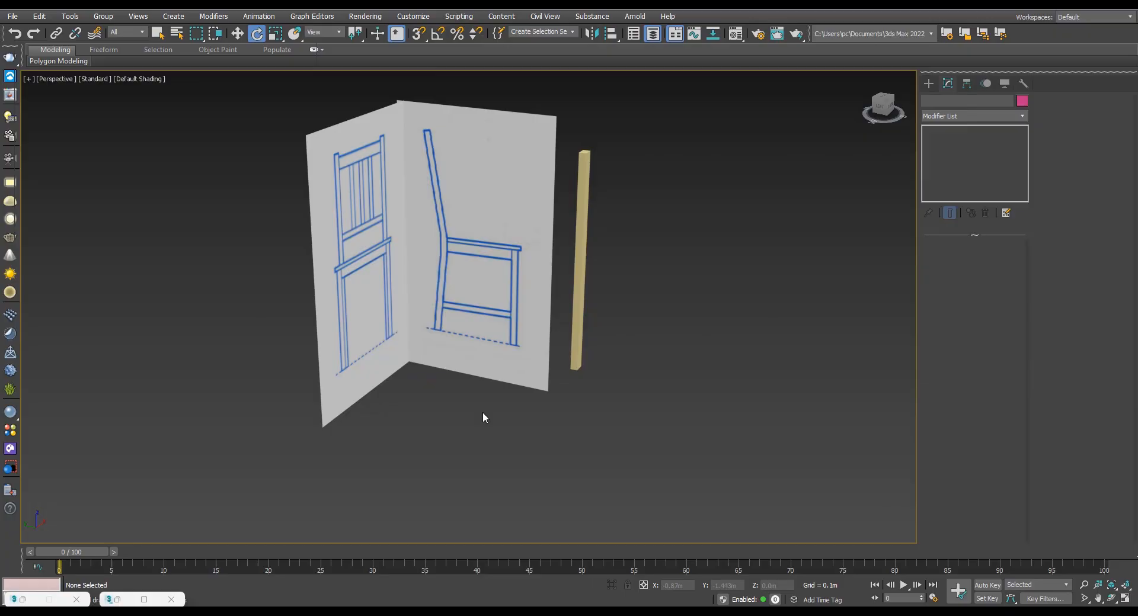
# - Check the side drawing in the left view and the front drawing in the front view
pyautogui.press('l')
pyautogui.moveTo(533, 305); pyautogui.dragTo(551, 275, button='middle')
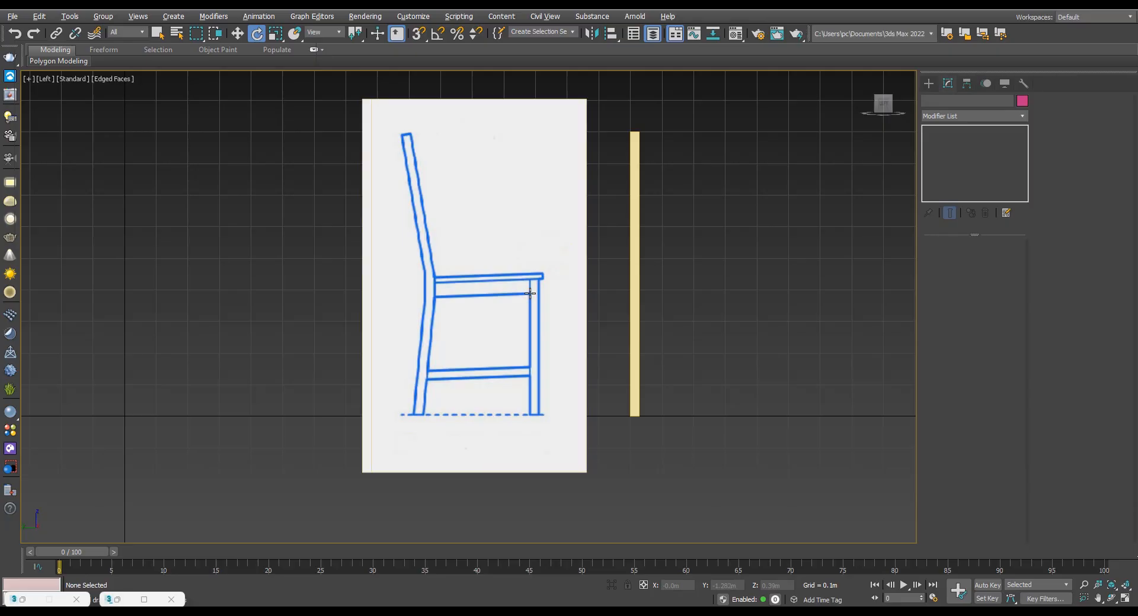
pyautogui.press('p')
pyautogui.keyDown('alt'); pyautogui.moveTo(520, 297); pyautogui.dragTo(448, 331, button='middle'); pyautogui.keyUp('alt')
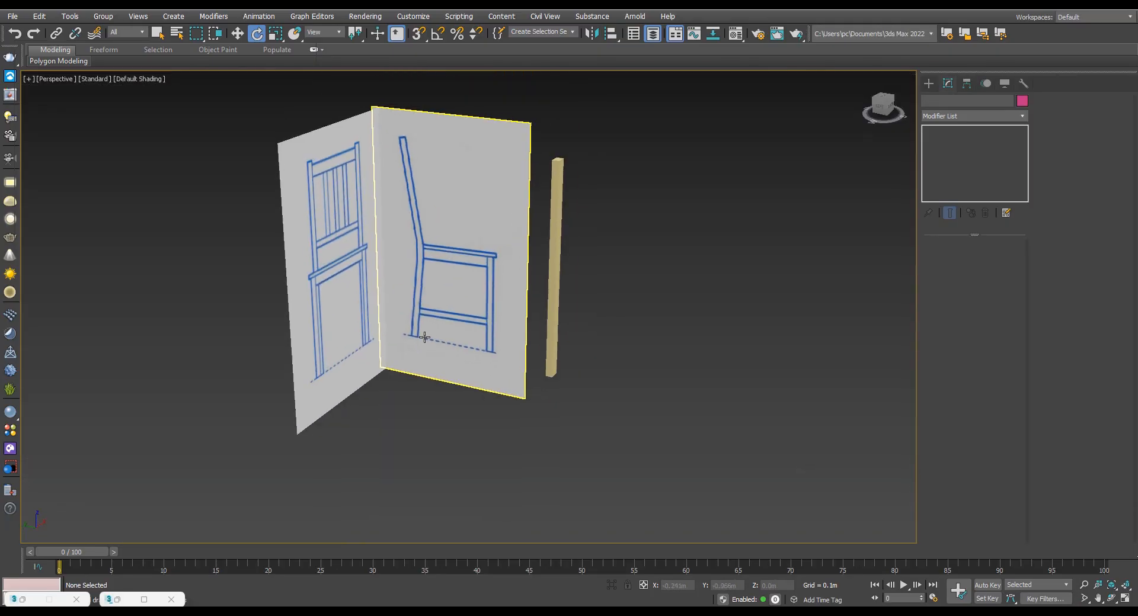
pyautogui.press('f')
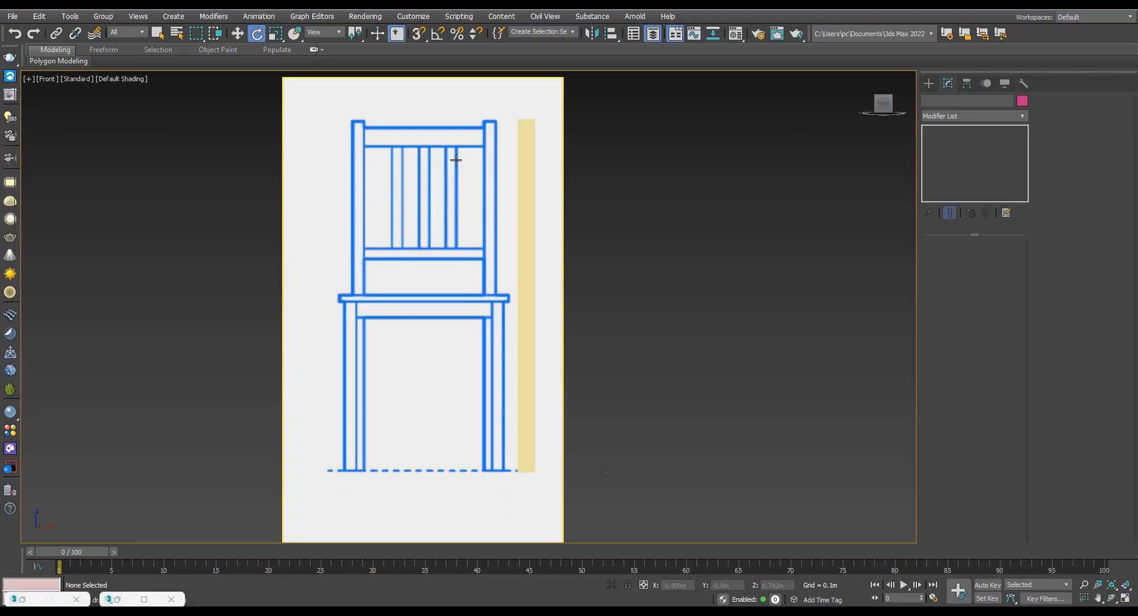
# - Inspect the front-view plane from the back view and return to an angled perspective of both planes
pyautogui.click(45, 79)
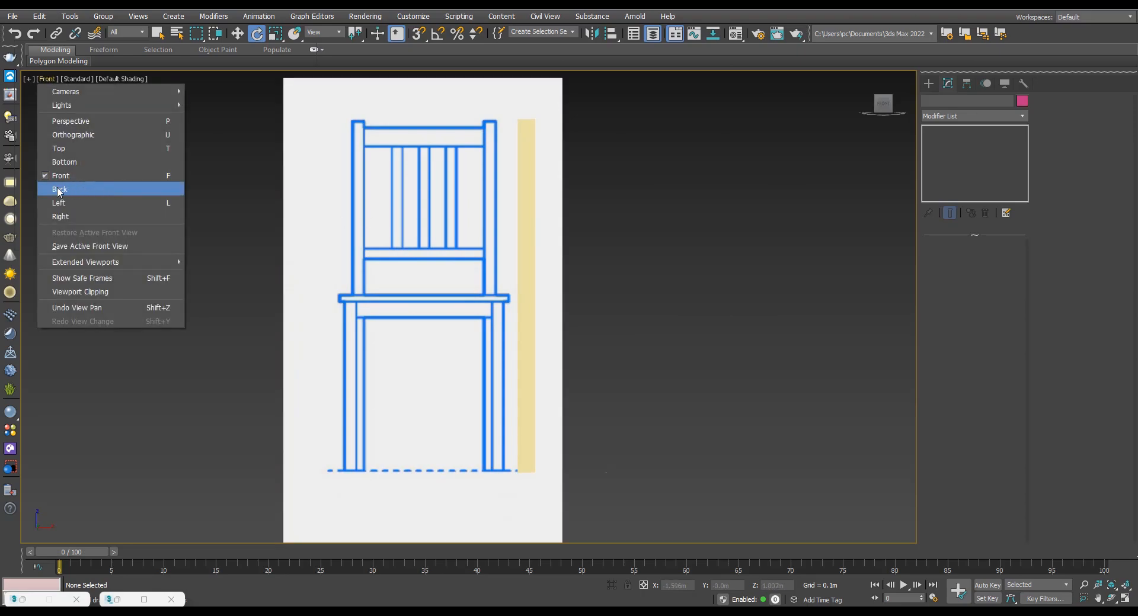
pyautogui.click(129, 190)
pyautogui.scroll(-4, 468, 247)
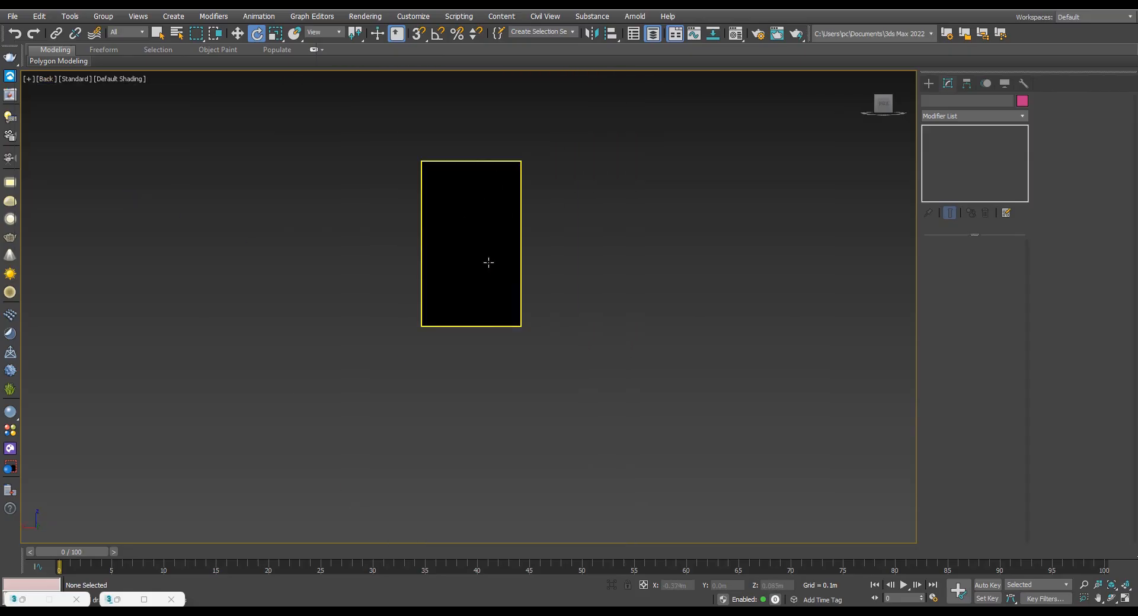
pyautogui.click(46, 79)
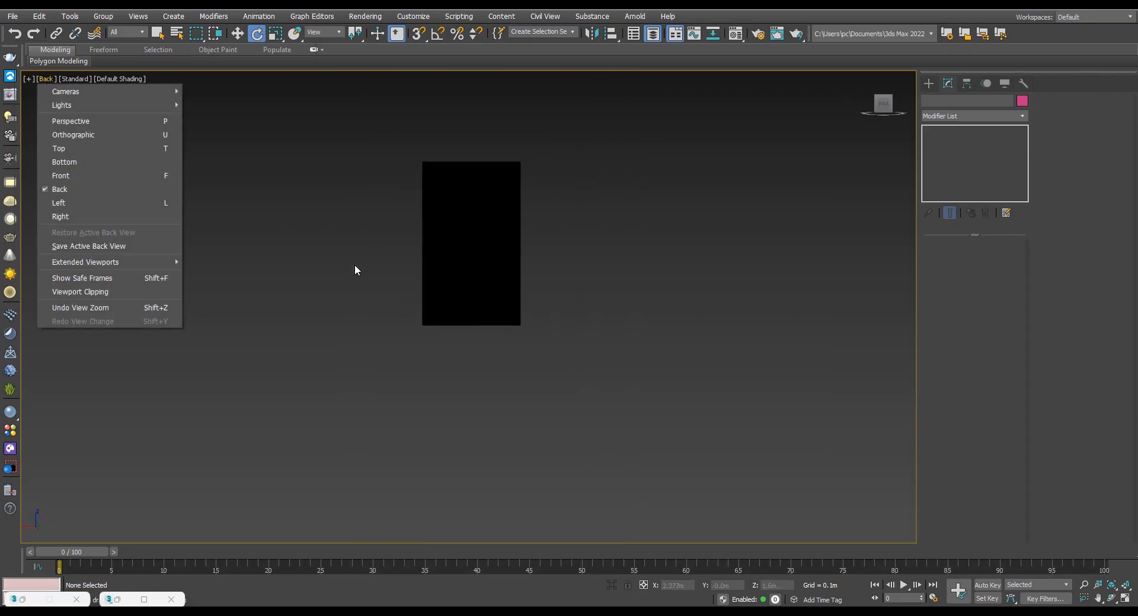
pyautogui.click(486, 339)
pyautogui.press('p')
pyautogui.keyDown('alt'); pyautogui.moveTo(503, 315); pyautogui.dragTo(380, 348, button='middle'); pyautogui.keyUp('alt')
pyautogui.scroll(4, 595, 247)
pyautogui.moveTo(595, 246); pyautogui.dragTo(416, 356, button='middle')
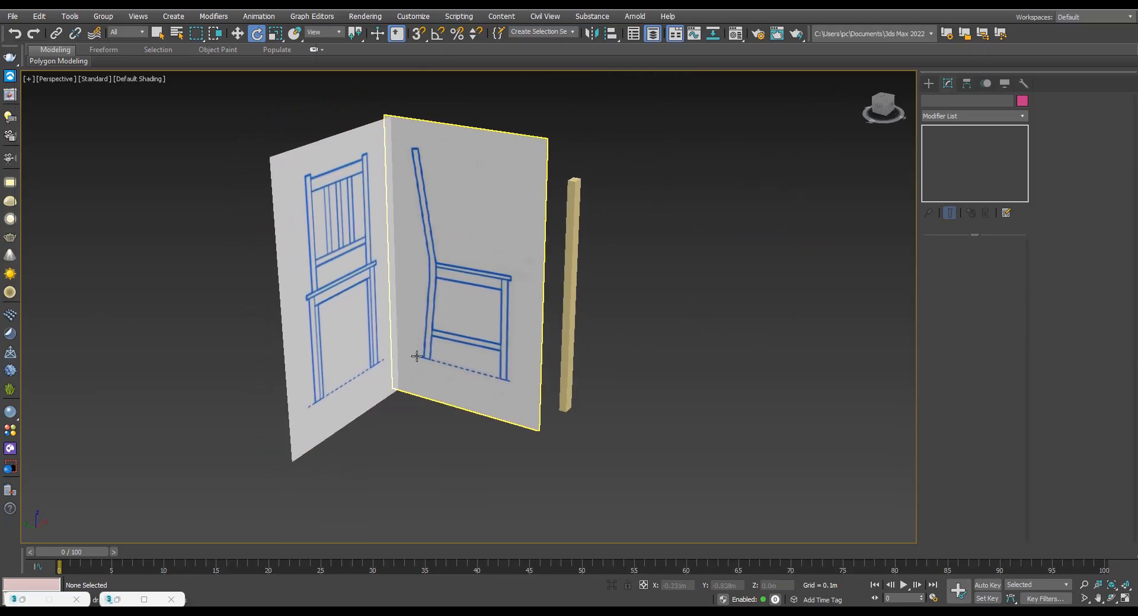